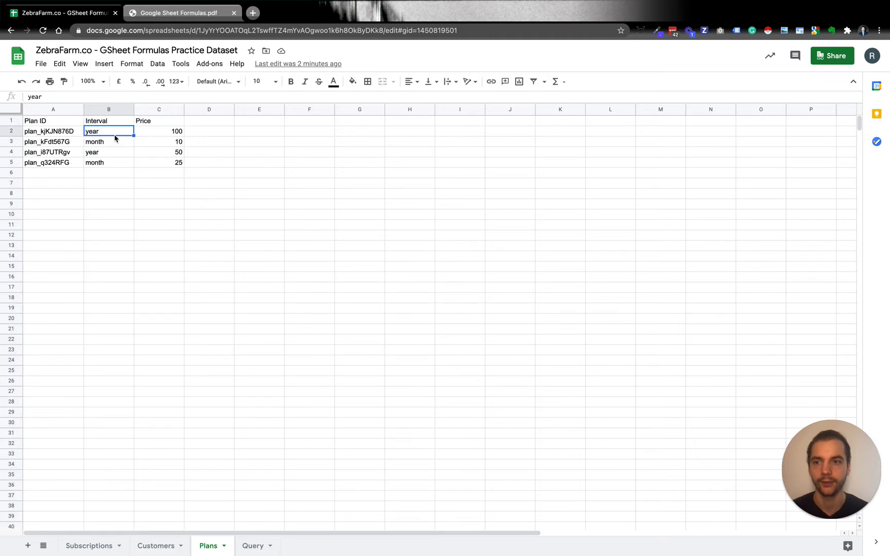
- In cell G2 of the Subscriptions sheet, start a VLOOKUP formula with the plan ID in C2 as search key
key("Up")
key("Right")
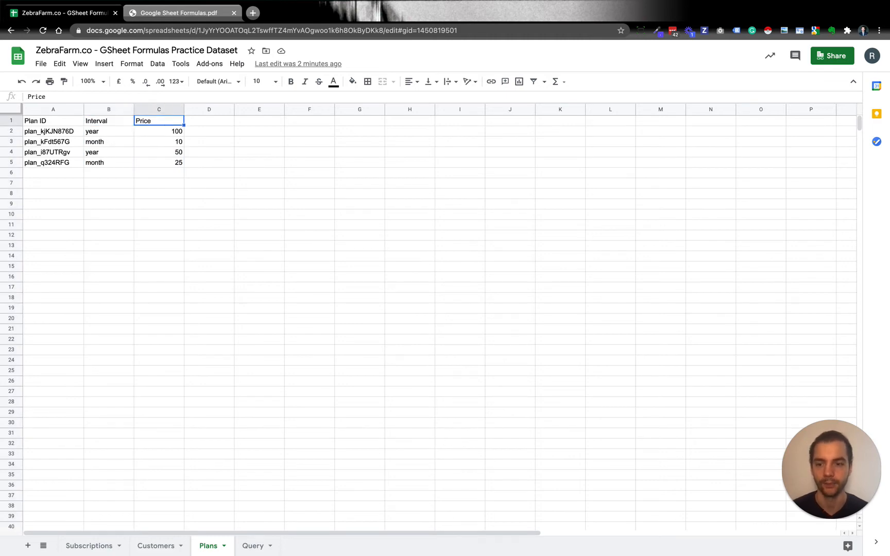
left_click(77, 545)
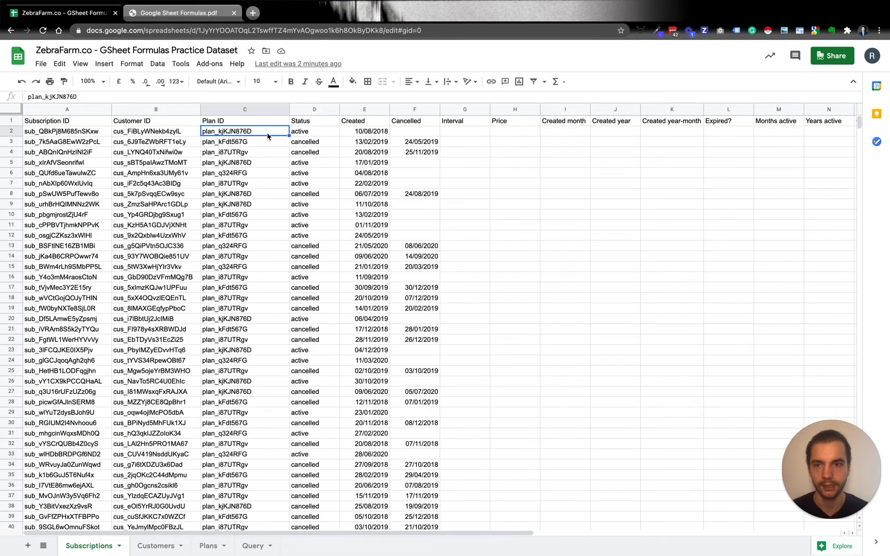
left_click(467, 135)
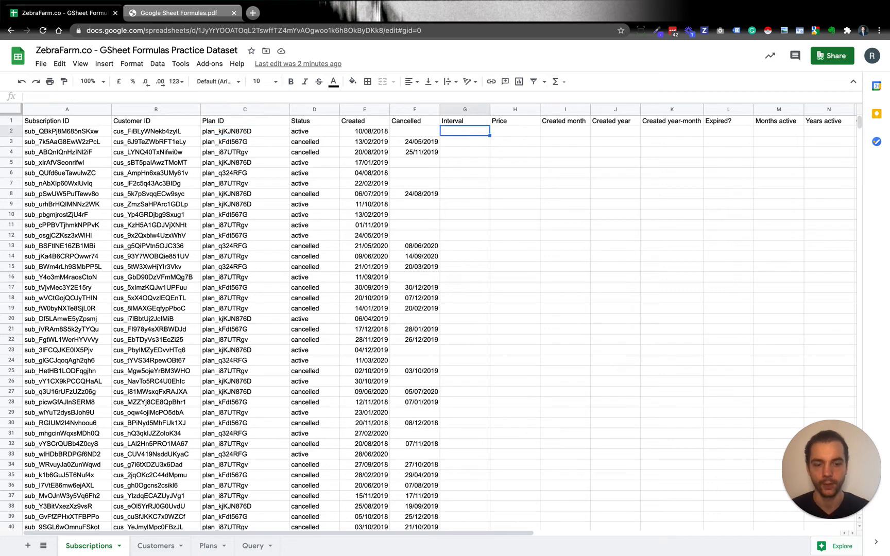
type("=vl")
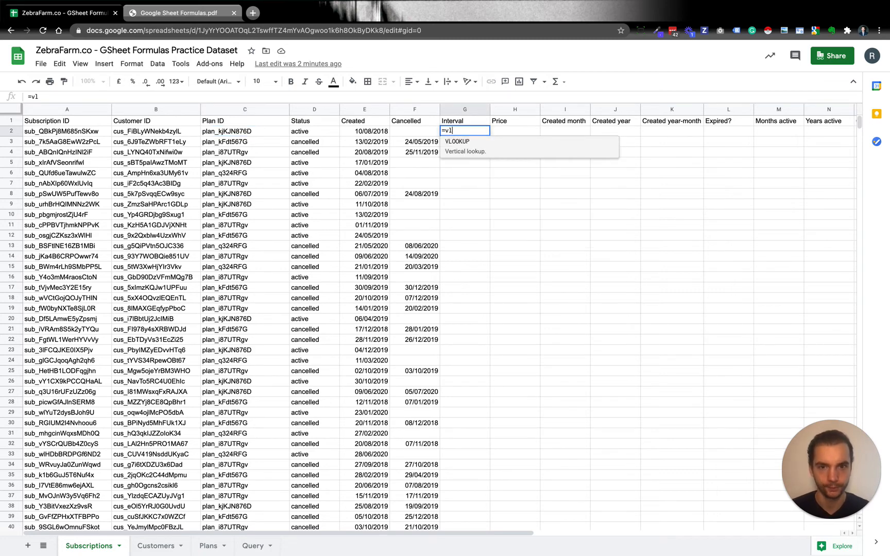
key("Tab")
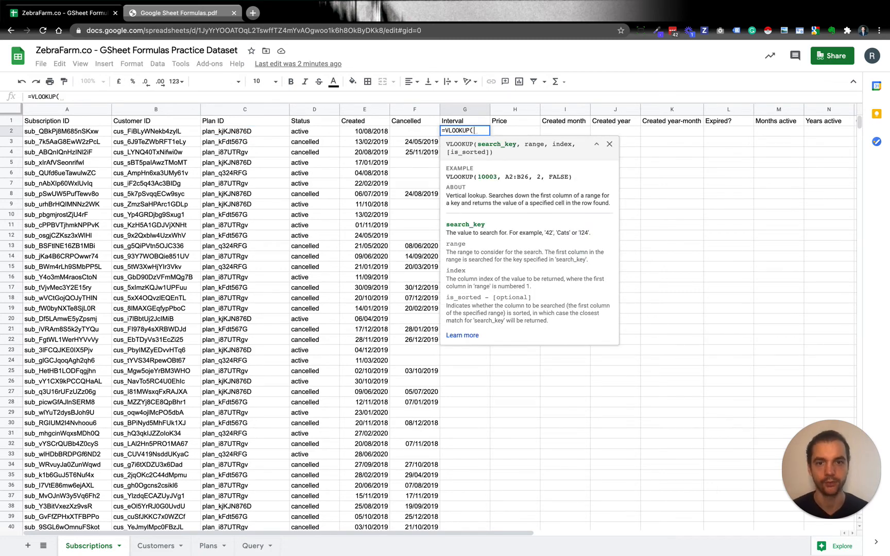
left_click(272, 135)
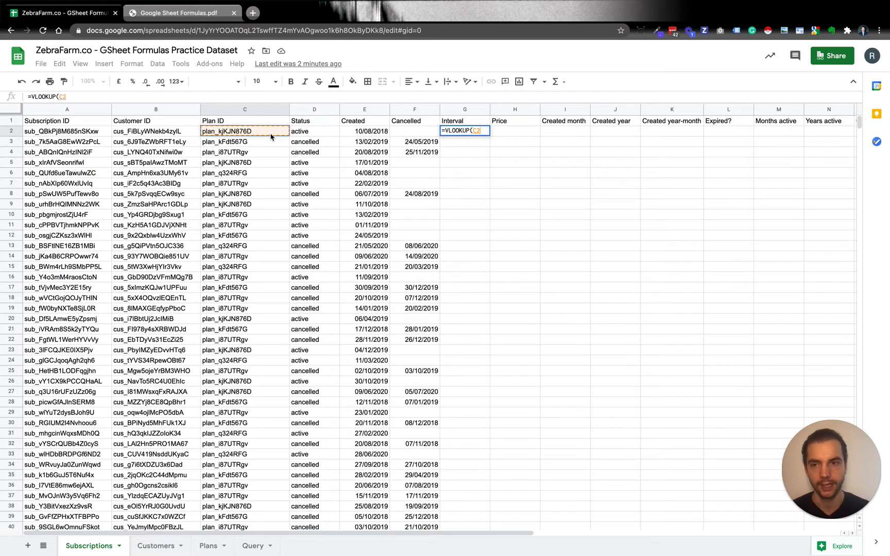
type(",")
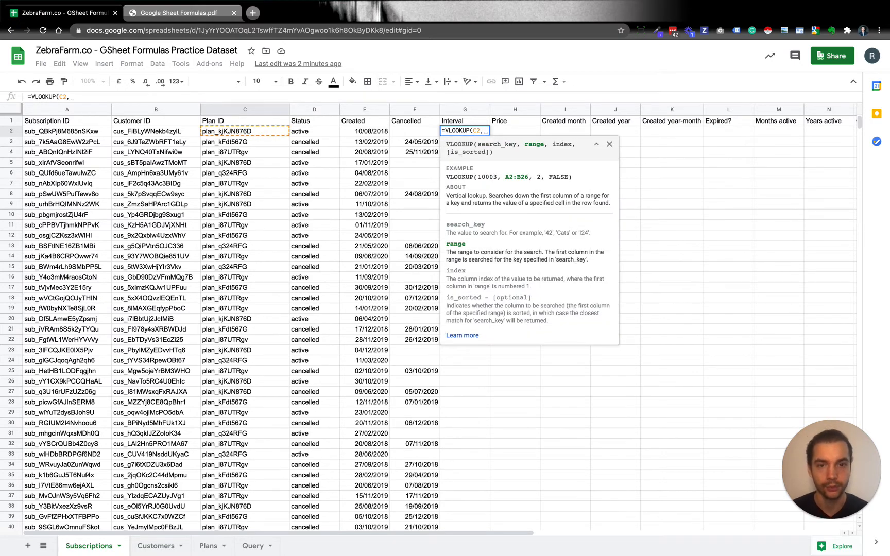
- Set the lookup range to columns A to C of the Plans sheet as the absolute reference Plans!$A:$C
left_click(208, 545)
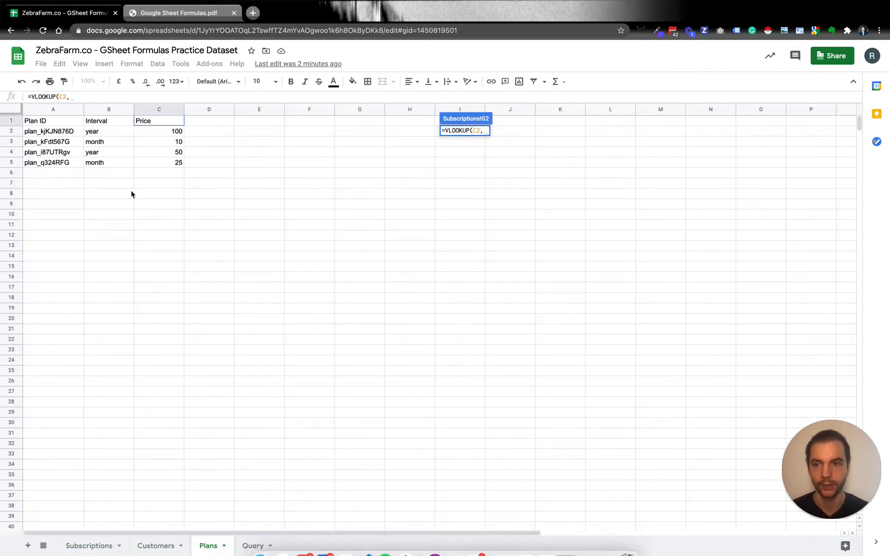
left_click(54, 110)
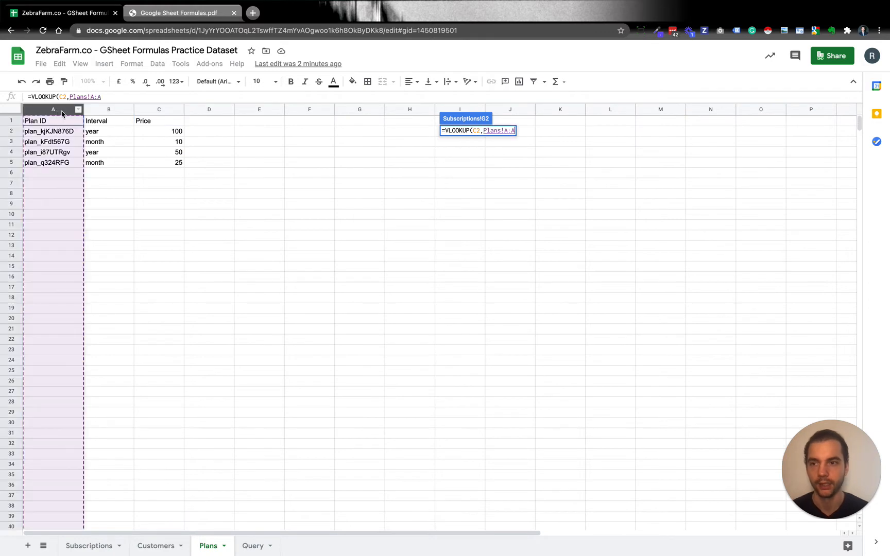
left_click_drag(61, 113, 153, 116)
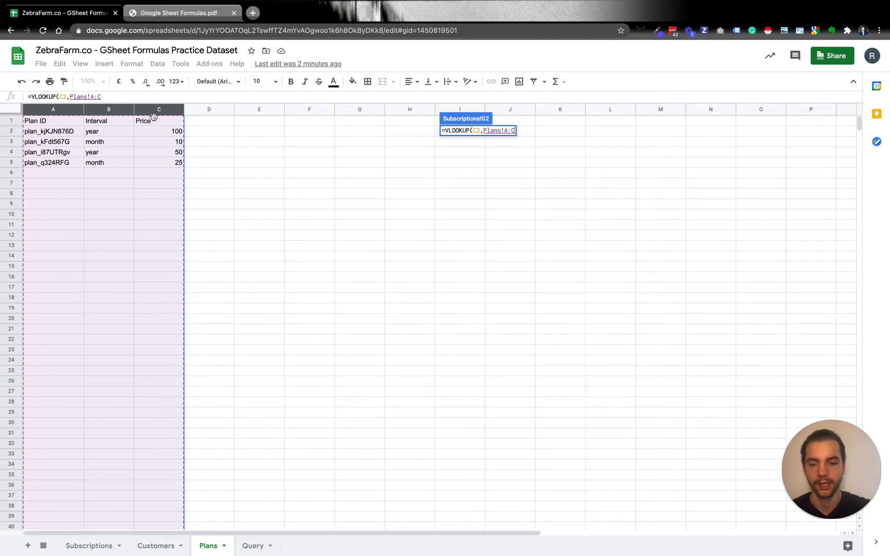
key("F4")
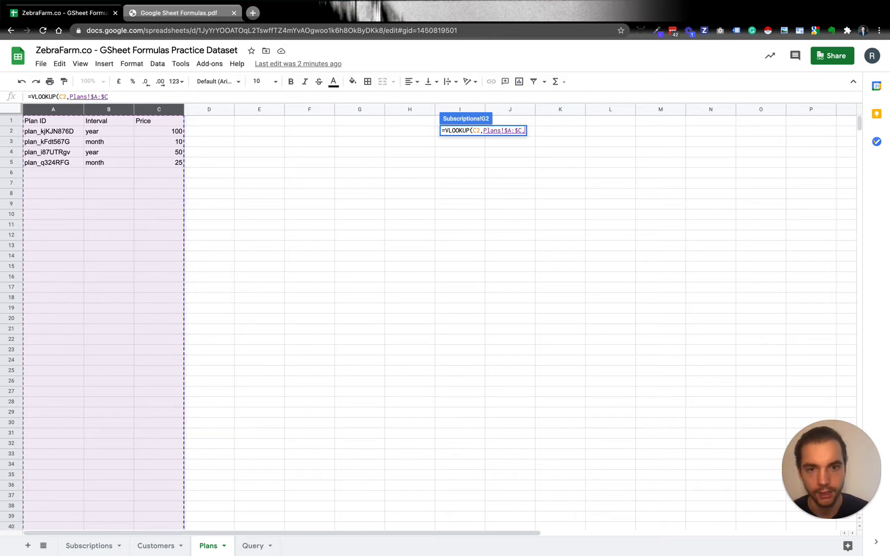
type(",")
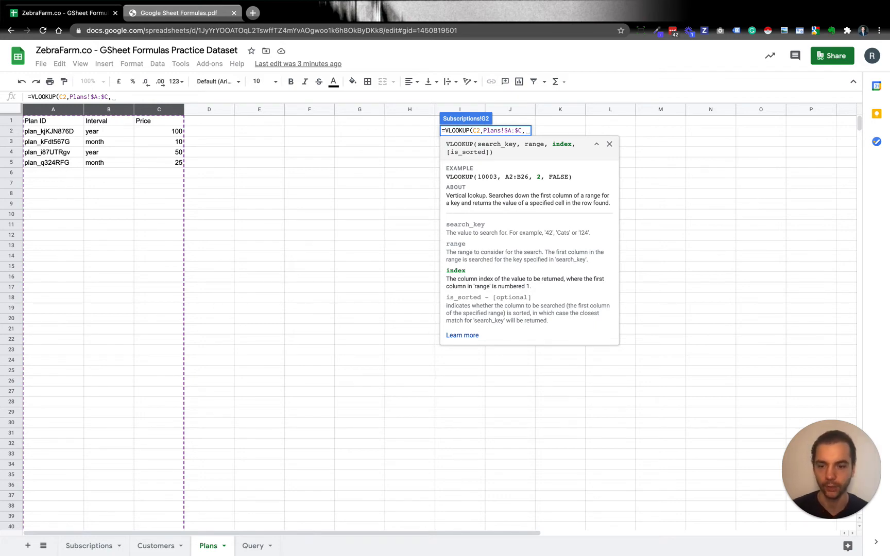
- Finish the VLOOKUP with column index 2 and is_sorted 0, and enter the formula
type("2")
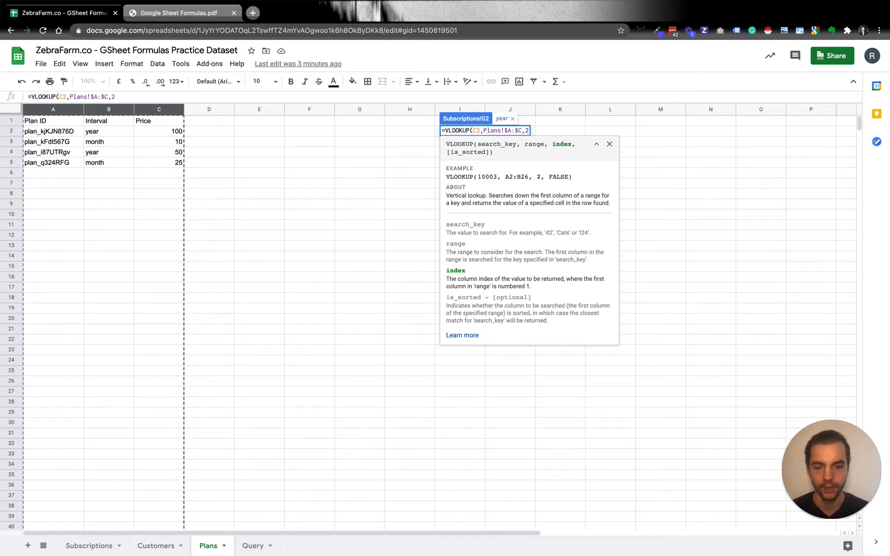
type(",")
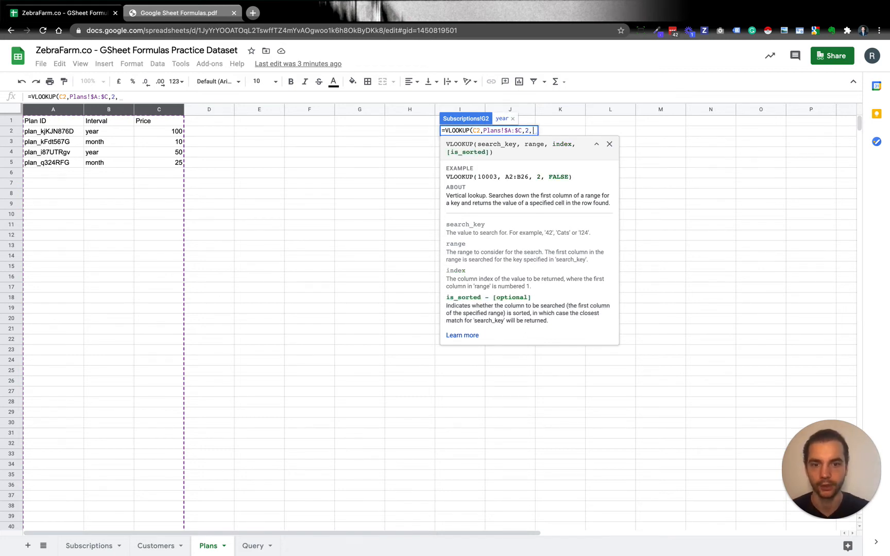
type("0")
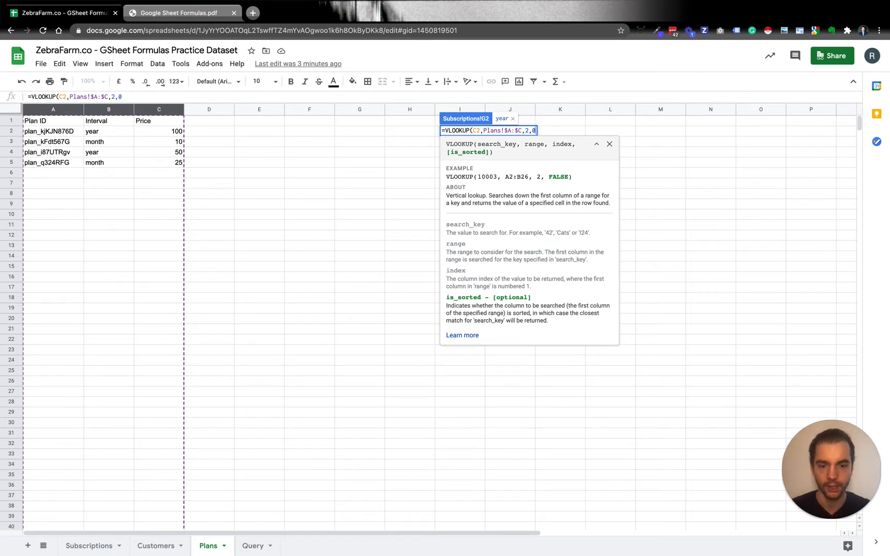
type(")")
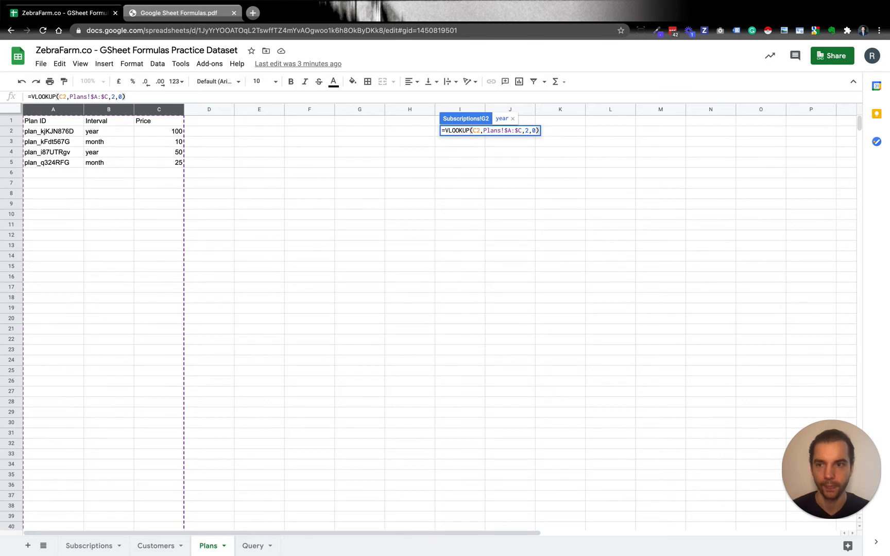
key("Return")
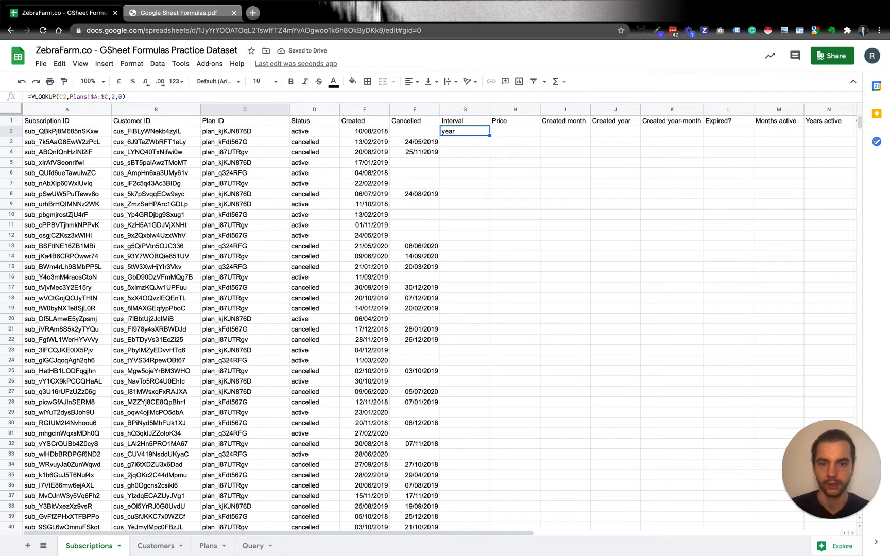
- Copy the G2 VLOOKUP formula down the entire Interval column to row 14348
key("ctrl+shift+Down")
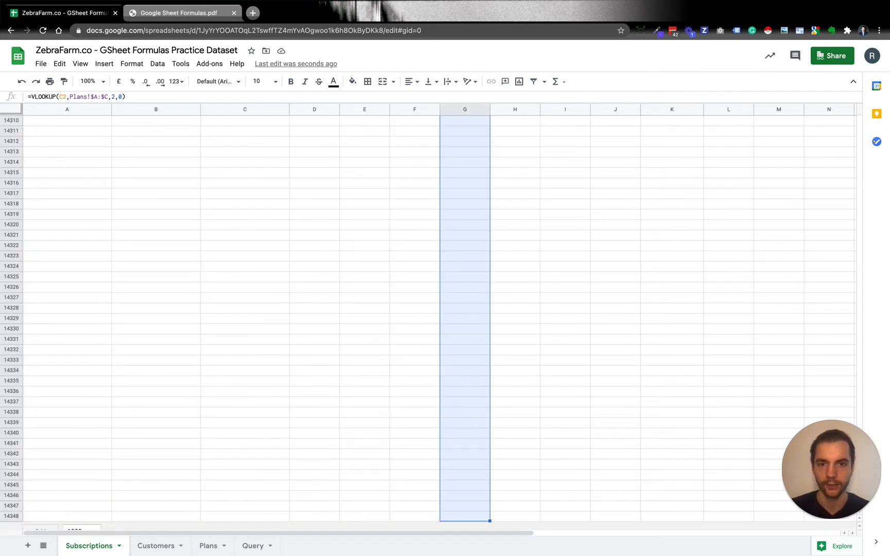
key("ctrl+v")
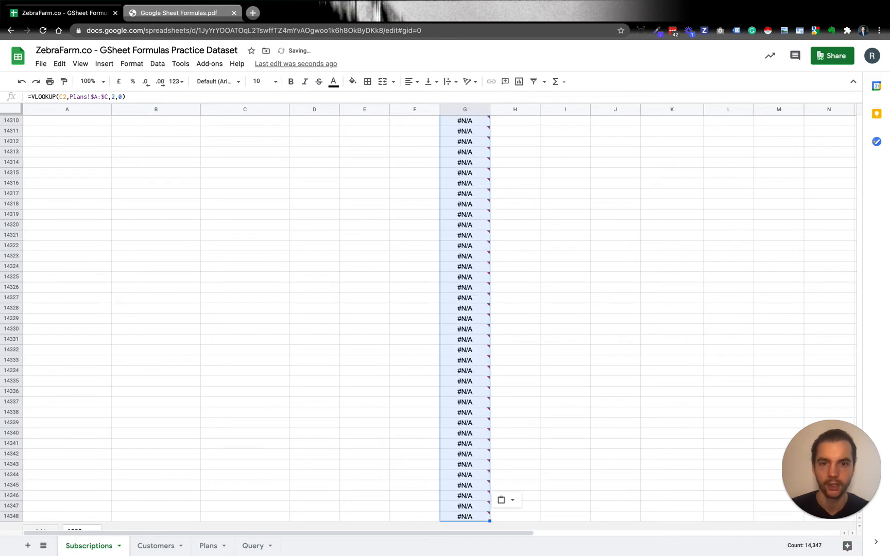
key("ctrl+Up")
key("Down")
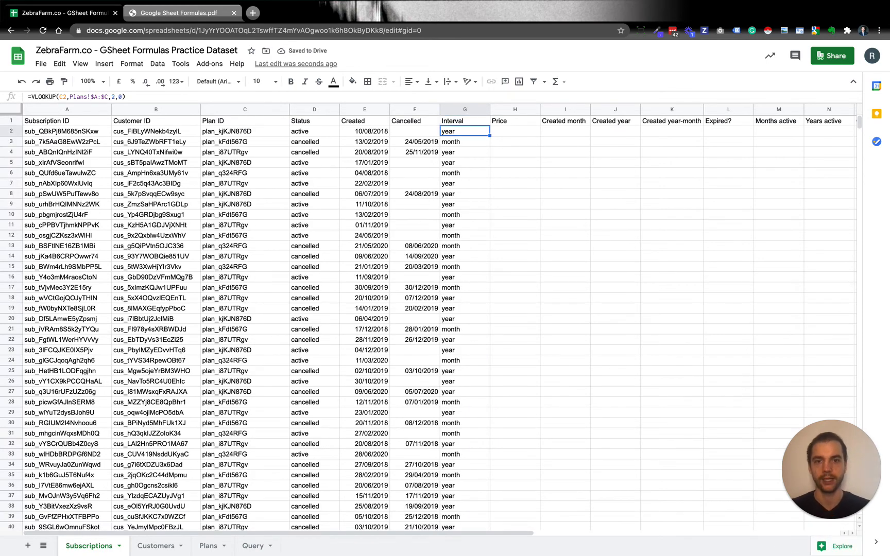
- Examine the Interval results from the first rows to the sheet's end, especially where the subscription data stops
key("Down")
key("Down")
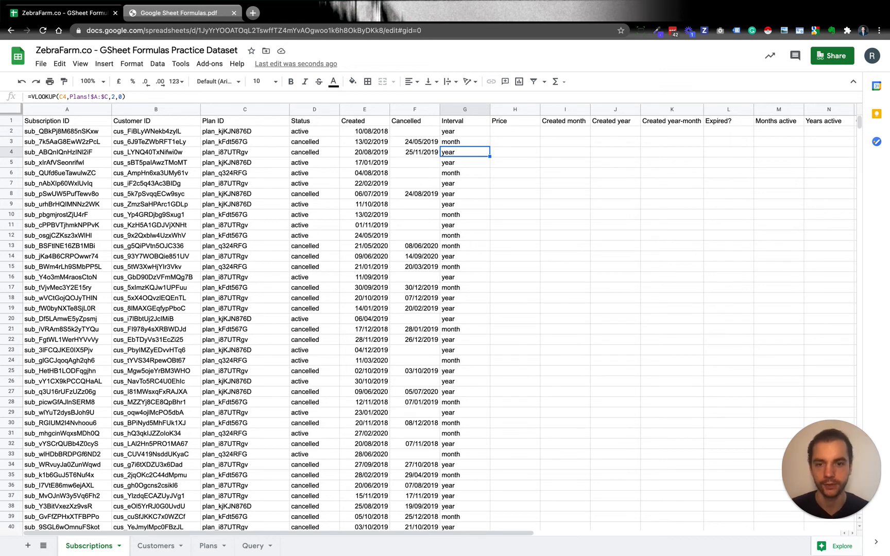
key("ctrl+Down")
key("Left")
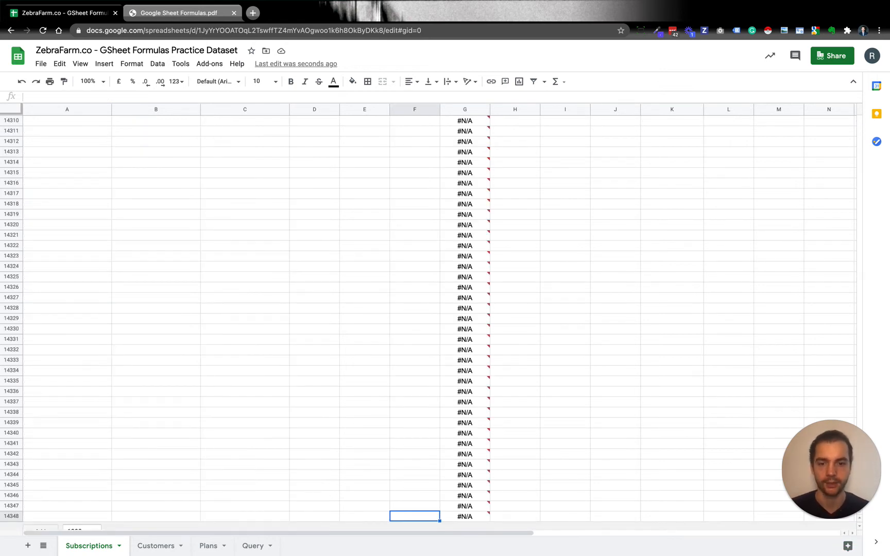
key("ctrl+Up")
key("Down")
key("Down")
key("Right")
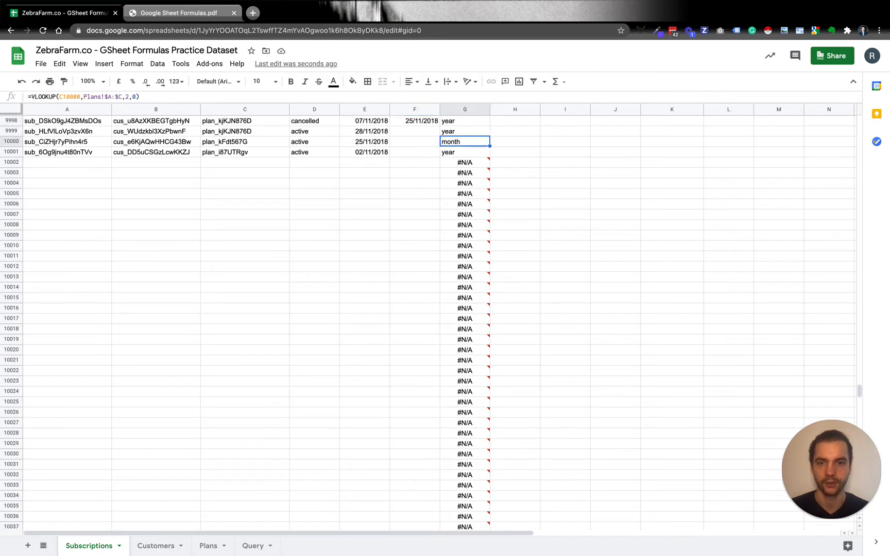
key("Down")
key("Down")
key("Up")
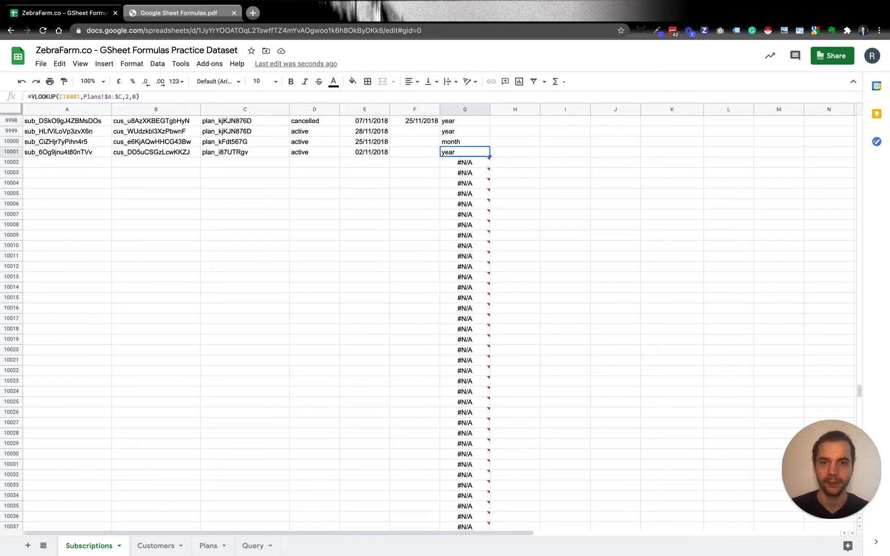
key("Down")
key("Down")
key("Up")
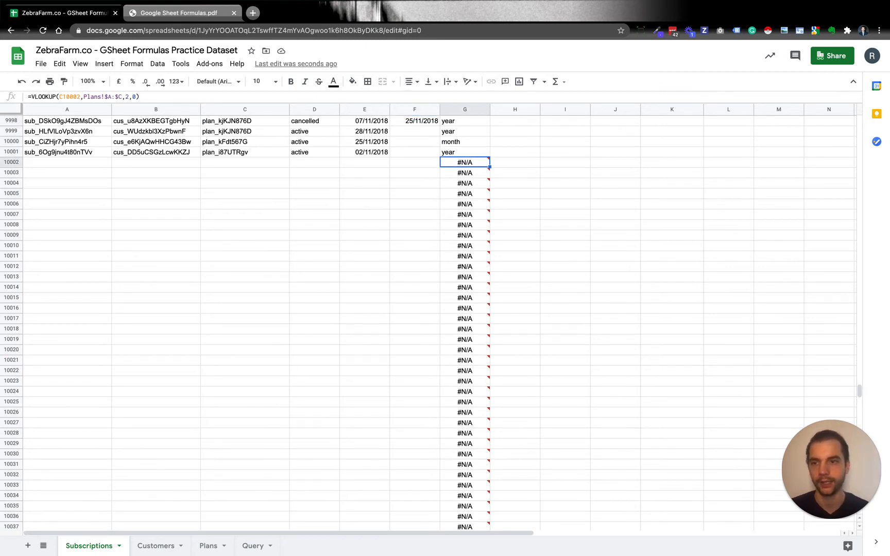
key("Down")
key("Down")
key("Up")
key("Up")
key("Up")
key("ctrl+Up")
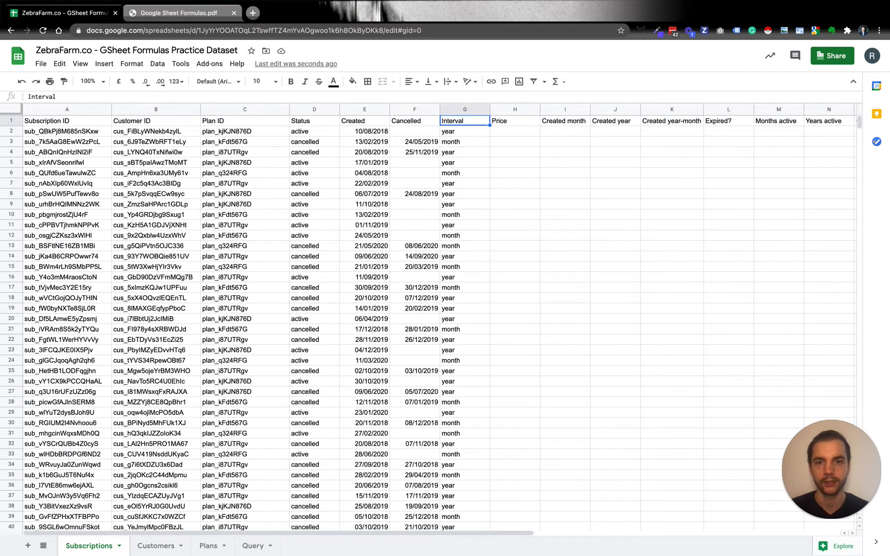
- Wrap the G2 lookup in IFERROR so the formula reads =iferror(VLOOKUP(C2,Plans!$A:$C,2,0))
key("Down")
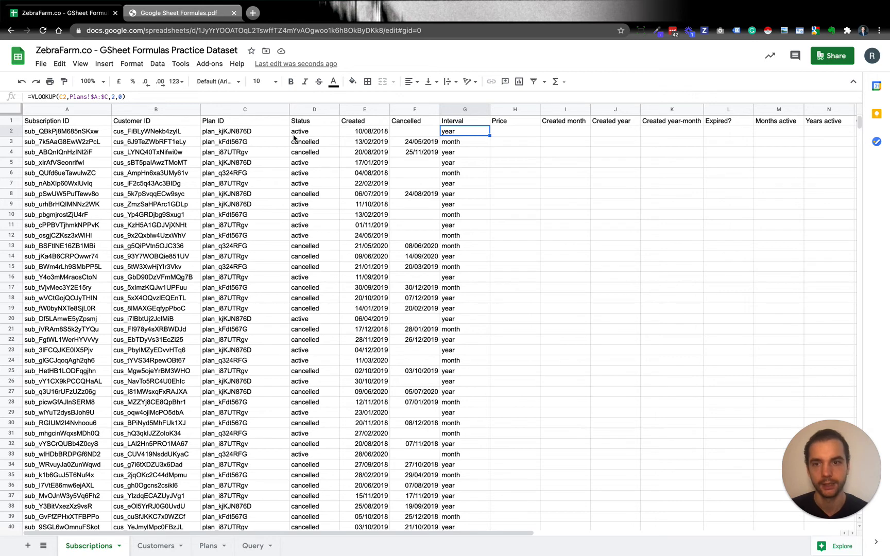
left_click(222, 110)
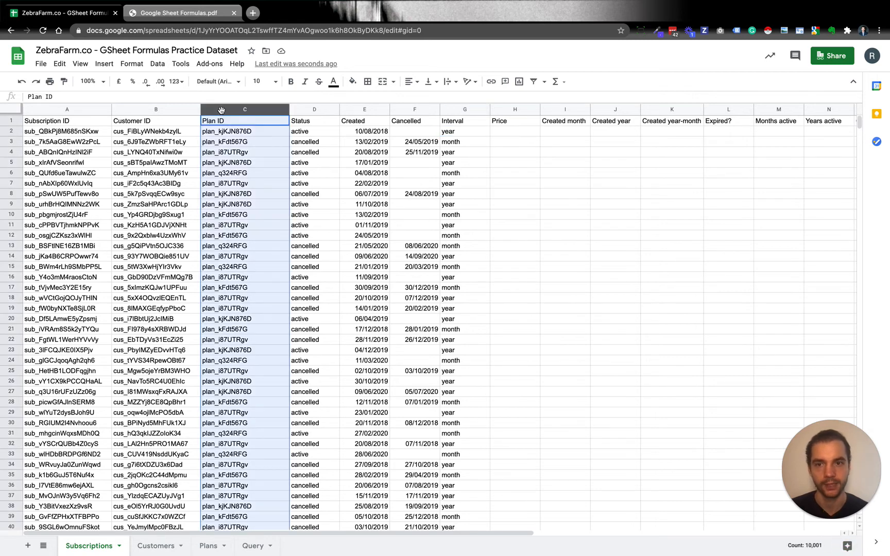
left_click(450, 132)
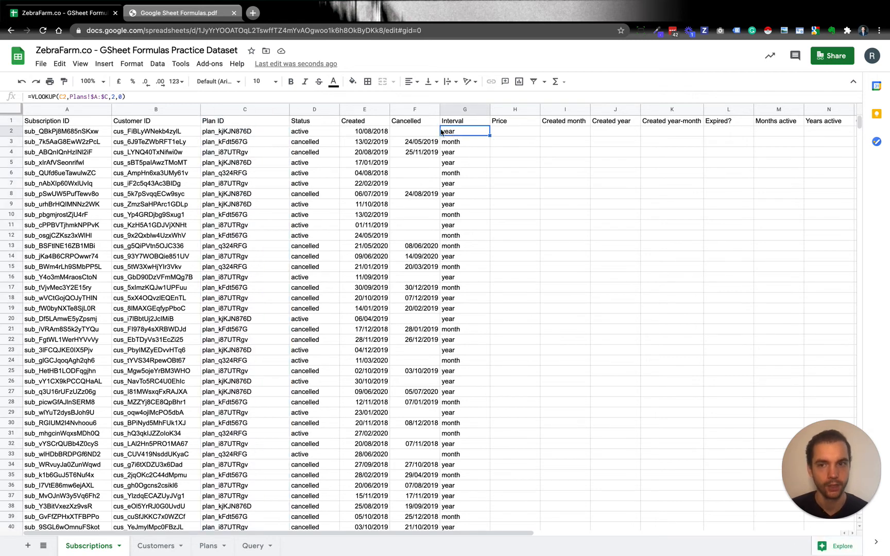
left_click(30, 97)
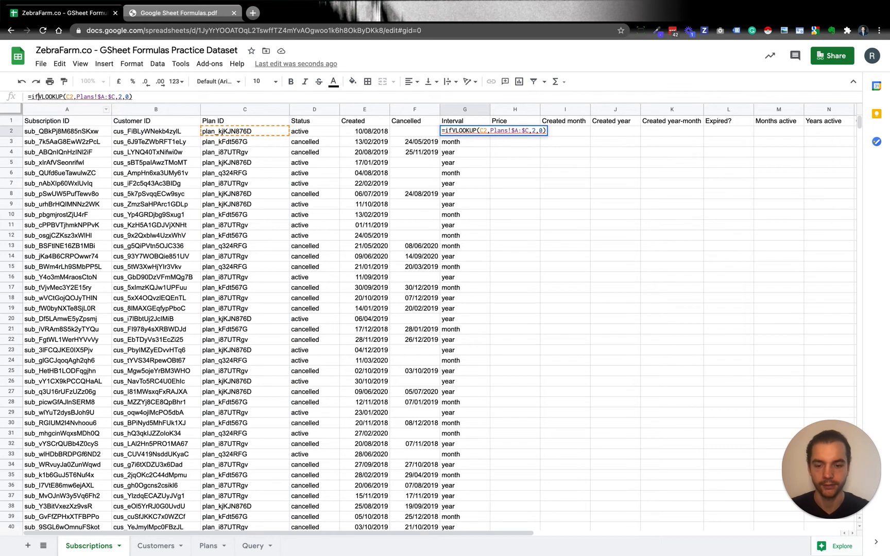
type("iferror(")
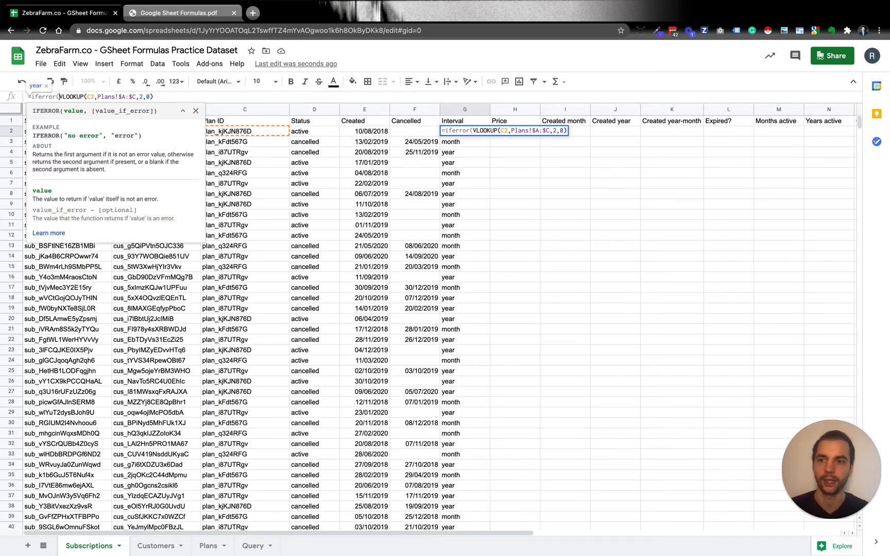
left_click(153, 97)
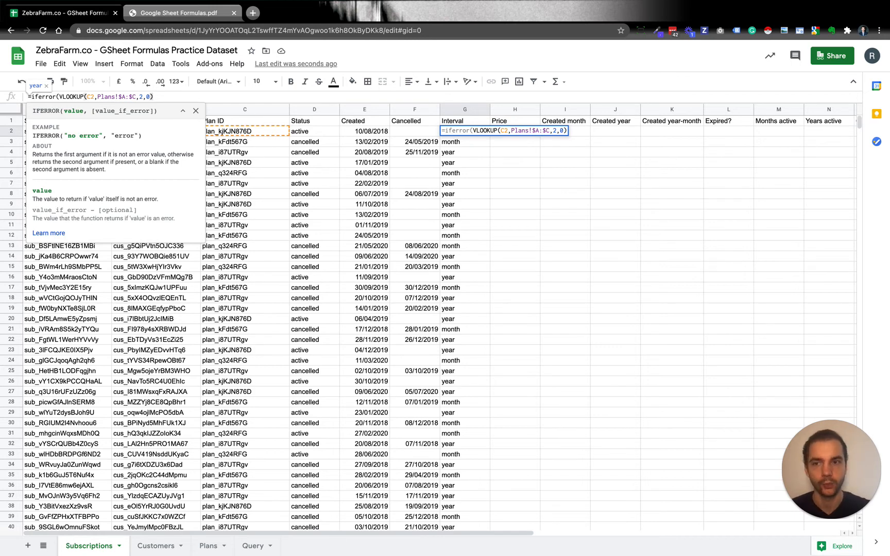
type(")")
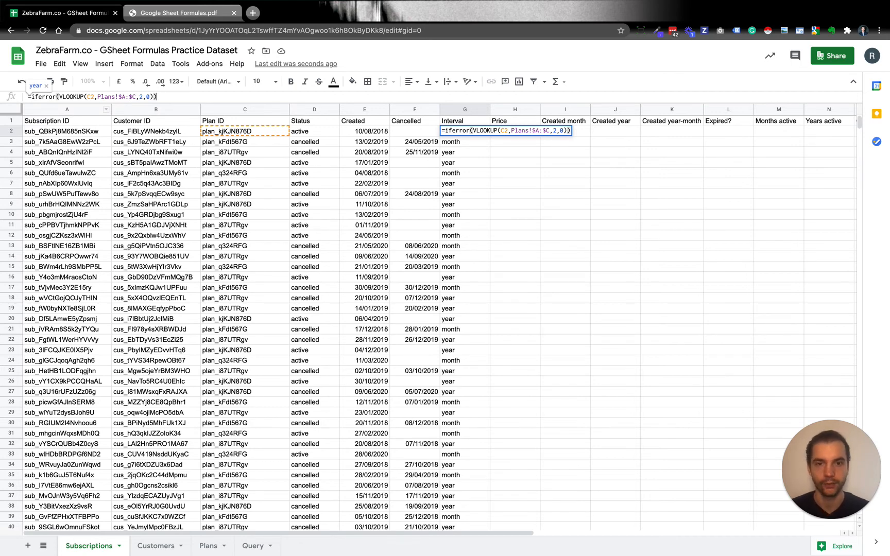
key("Return")
- Copy the IFERROR formula from G2 down the whole Interval column to row 14348
key("ctrl+c")
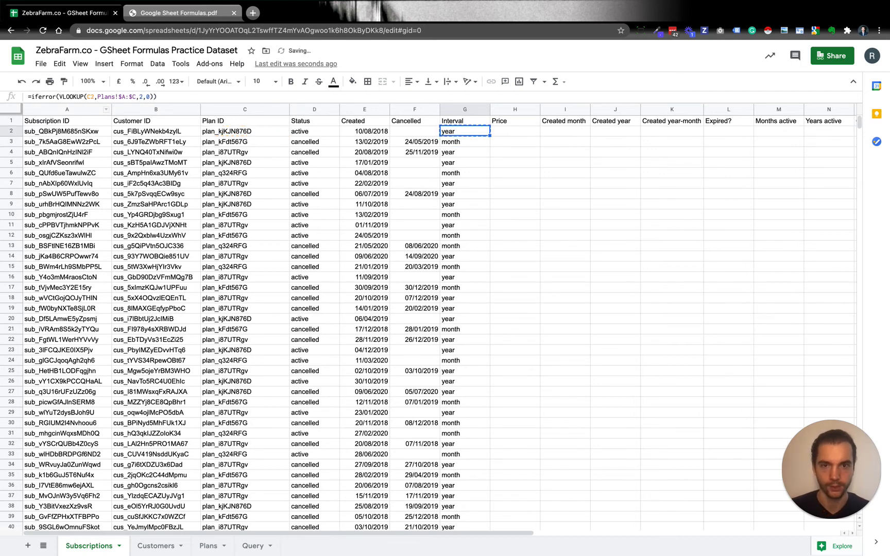
key("ctrl+shift+Down")
key("ctrl+v")
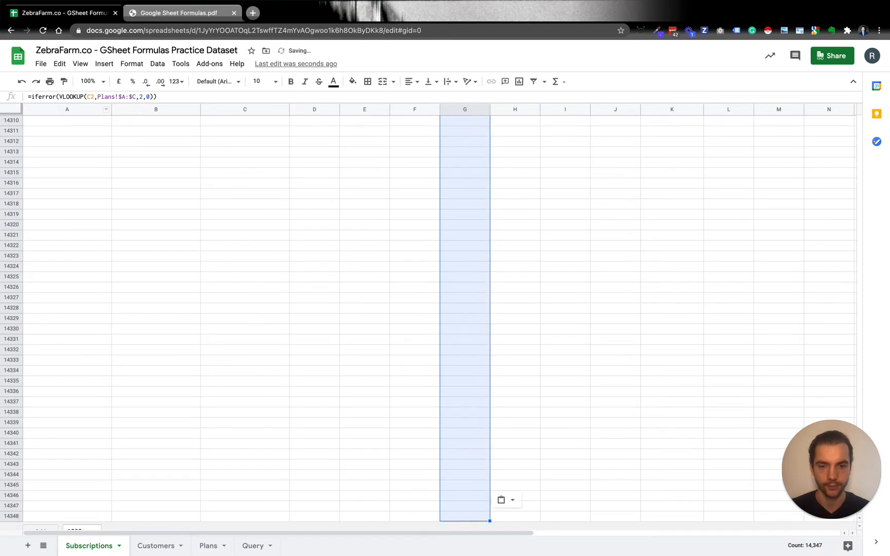
- Check the Interval column from its first result down to the blank rows near the sheet's end
key("Left")
key("Right")
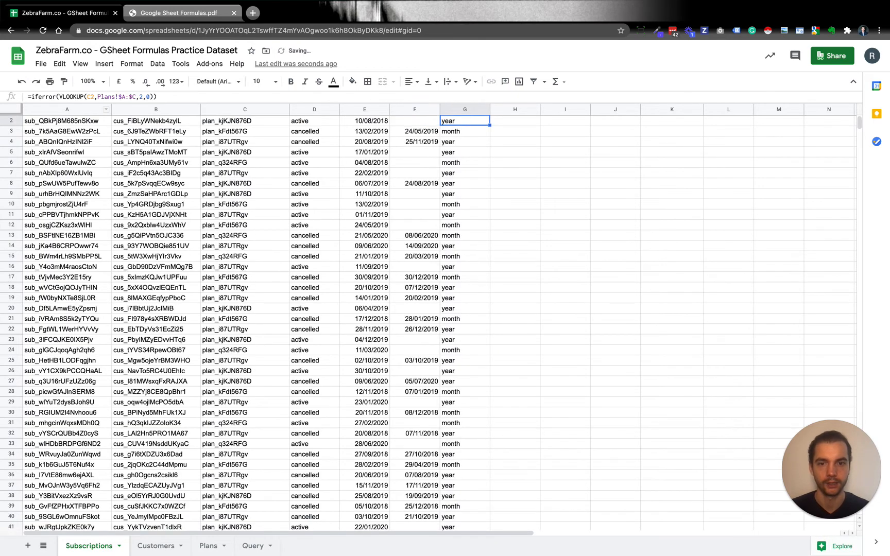
key("ctrl+Down")
key("Up")
key("Up")
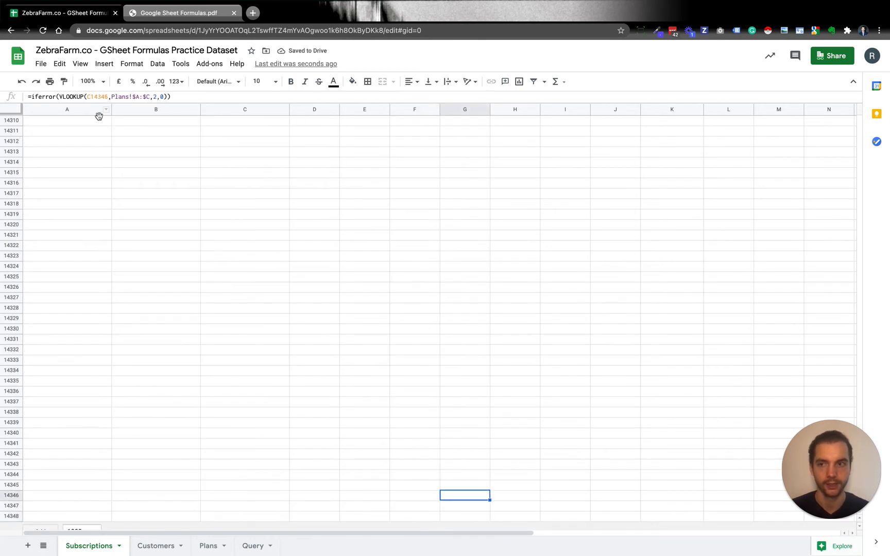
left_click(446, 172)
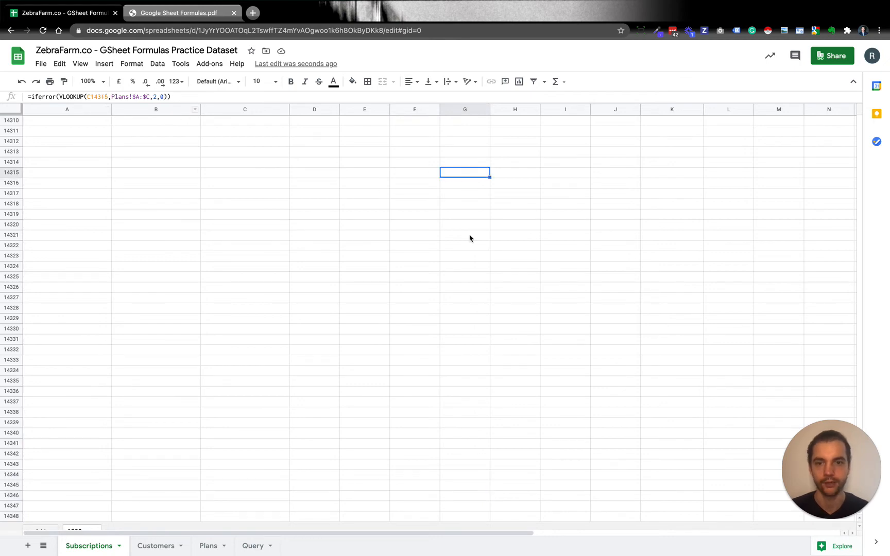
key("ctrl+Up")
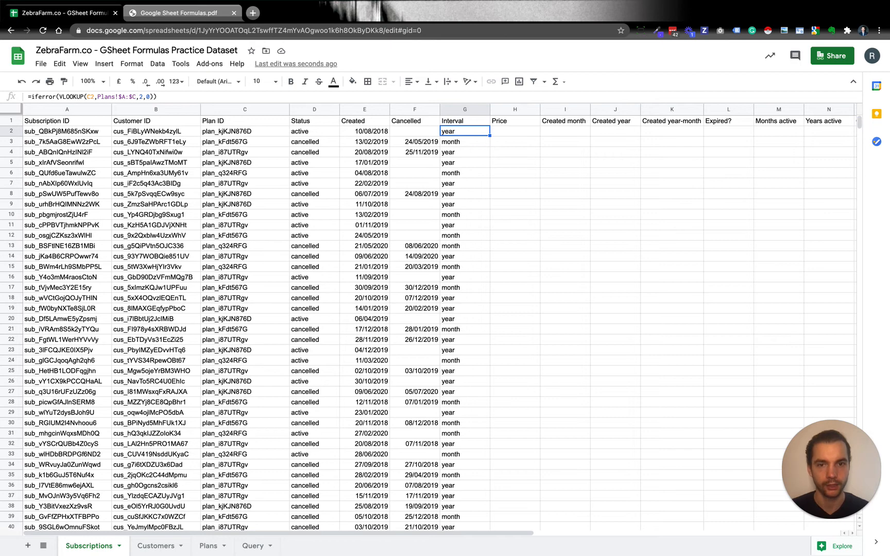
- Copy the Interval formula from G2 into the first Price cell, H2, and inspect its search key reference
key("Right")
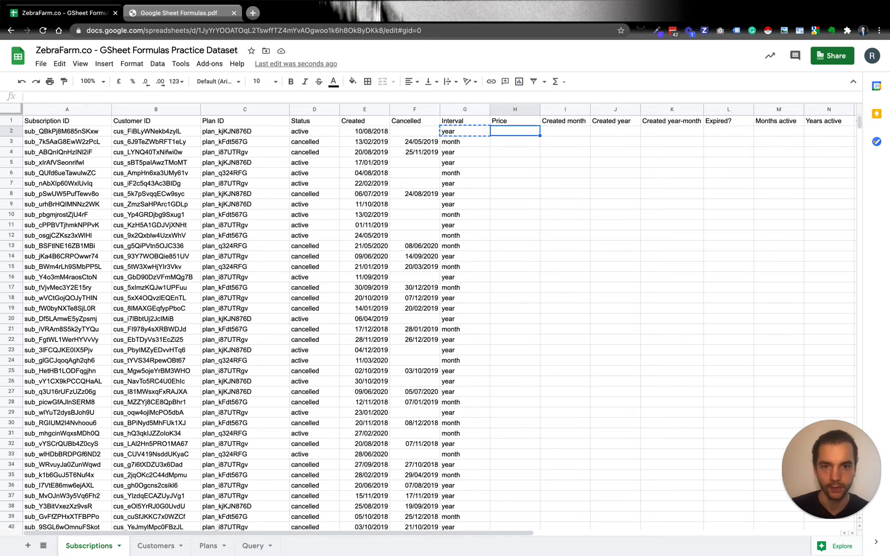
key("ctrl+v")
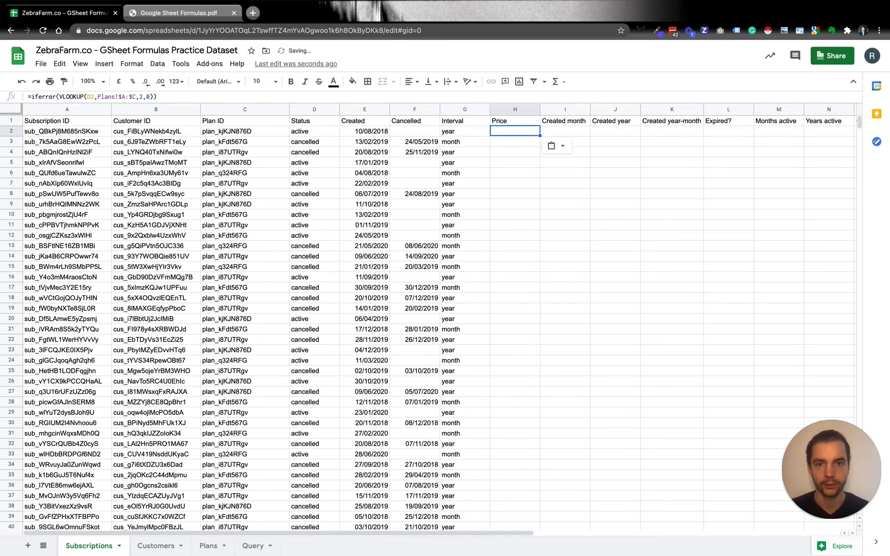
key("Left")
key("Right")
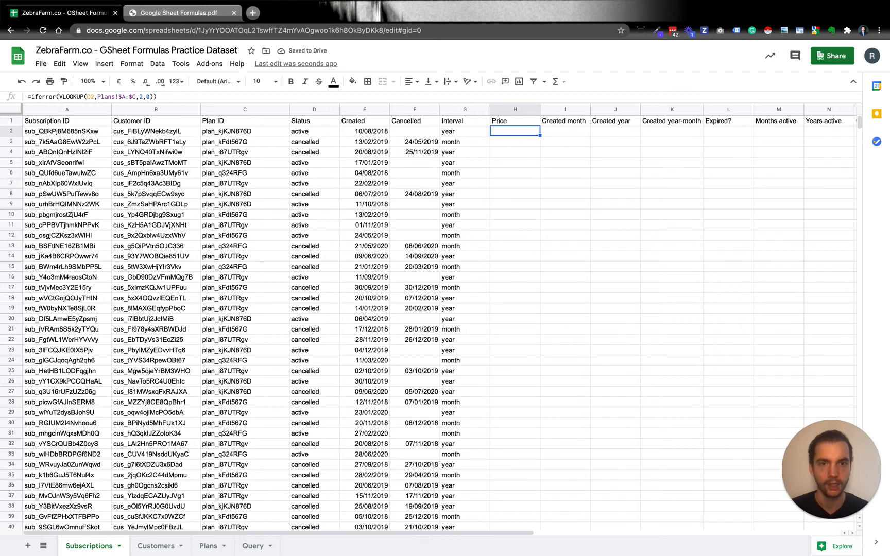
left_click(93, 96)
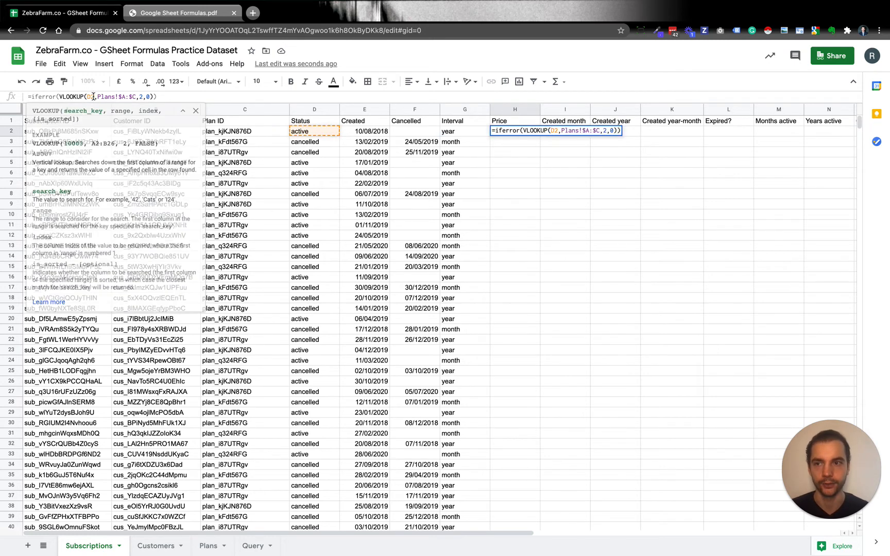
- Lock the search key's column in the G2 formula, making it =iferror(VLOOKUP($C2,Plans!$A:$C,2,0))
left_click(454, 132)
left_click(92, 97)
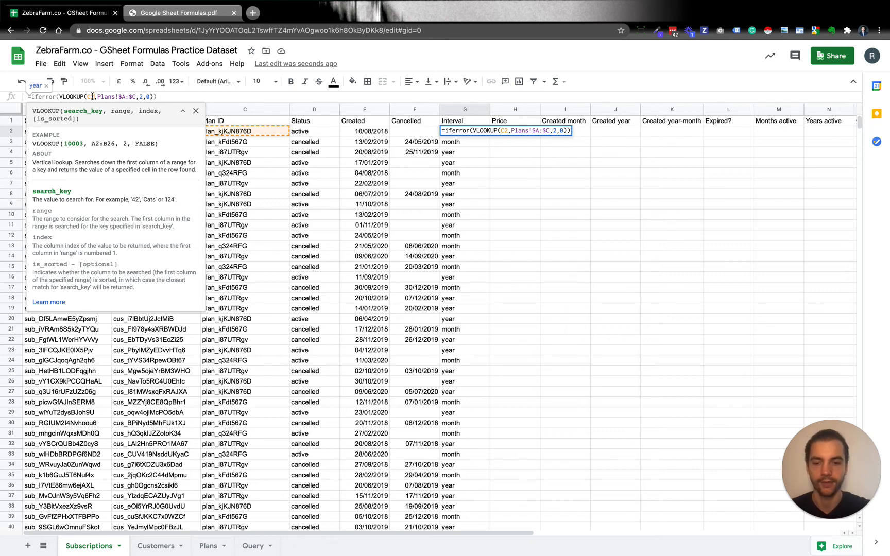
key("F4")
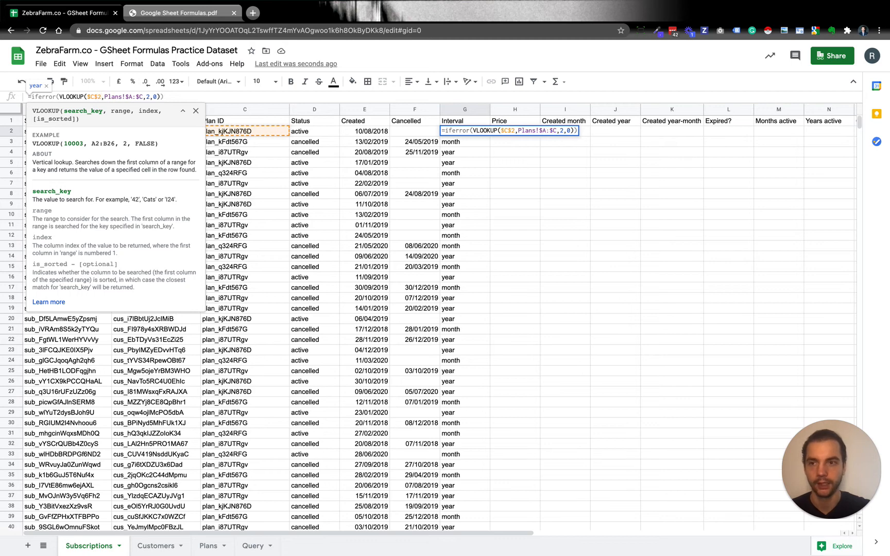
key("F4")
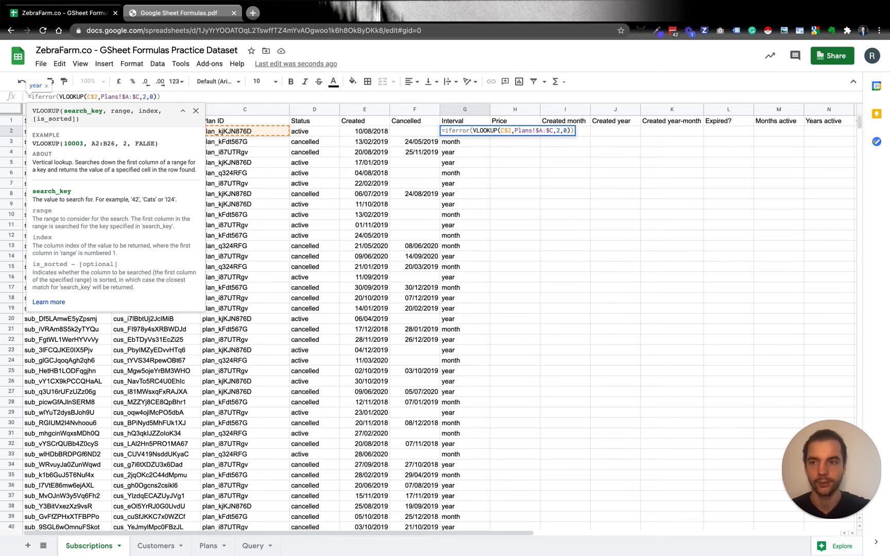
key("F4")
key("Return")
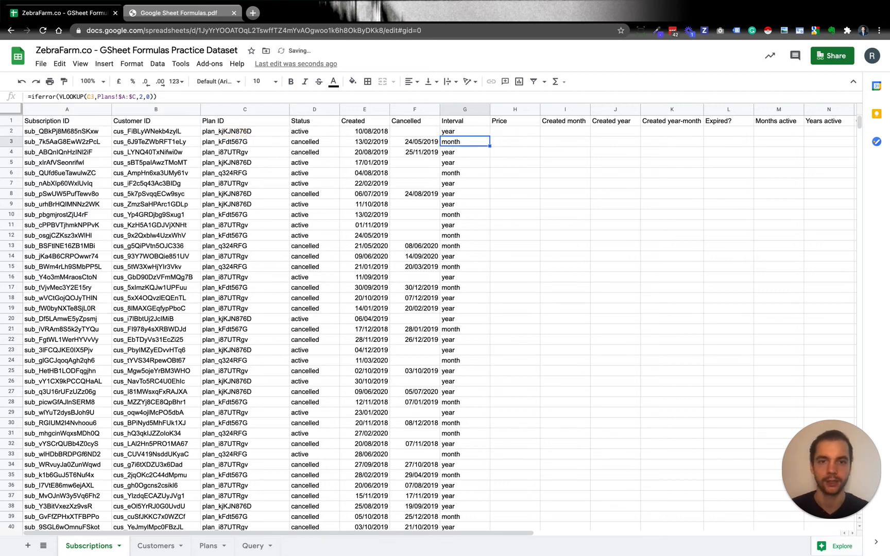
- Copy the G2 formula with the locked $C2 reference down the whole Interval column to row 14348
key("Up")
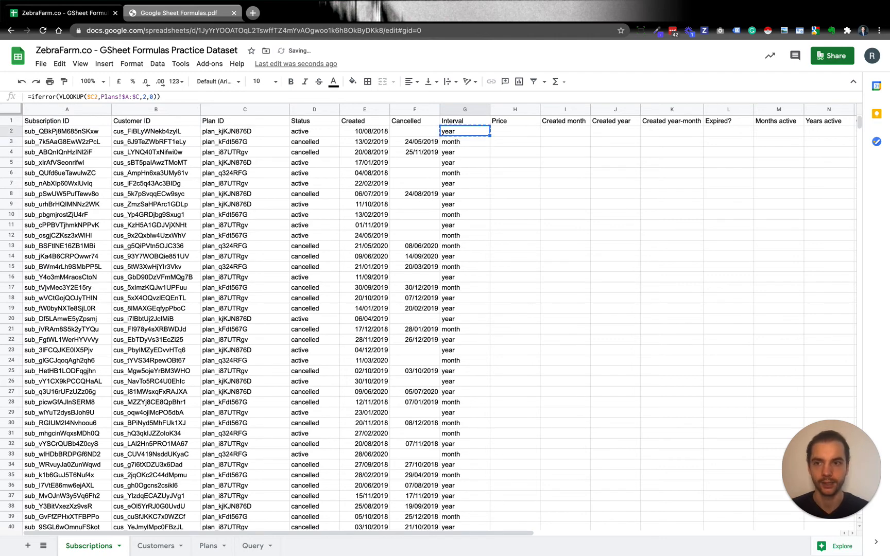
key("ctrl+shift+Down")
key("ctrl+v")
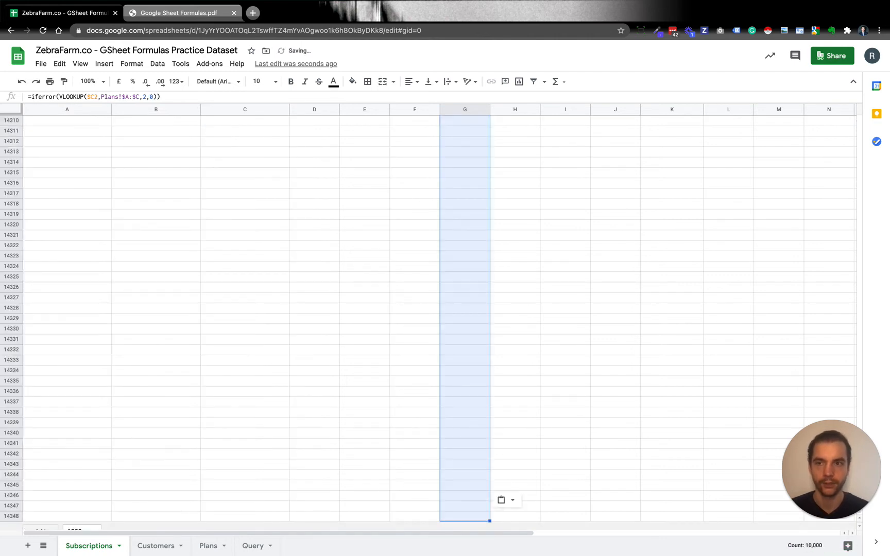
- Copy the G2 formula with the $C2 reference into the first Price cell, H2
key("ctrl+Up")
key("Down")
key("Right")
key("ctrl+v")
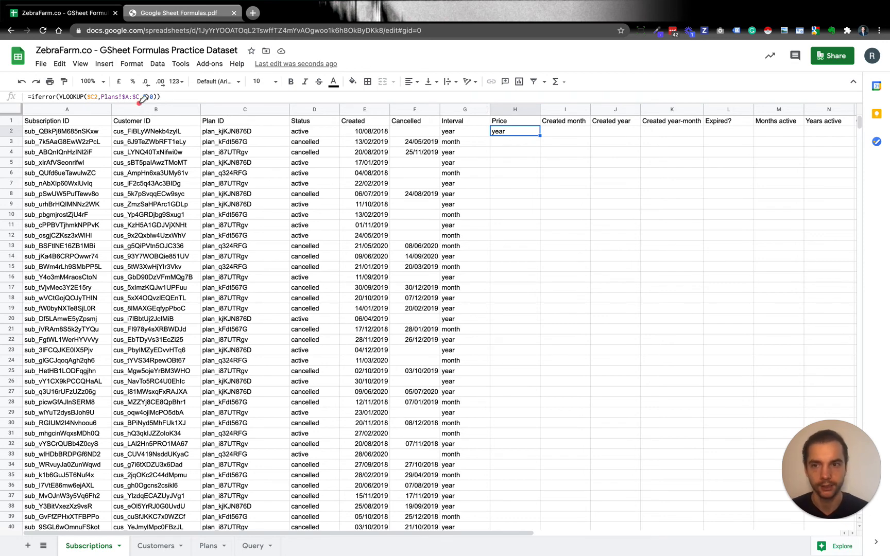
left_click_drag(140, 102, 152, 102)
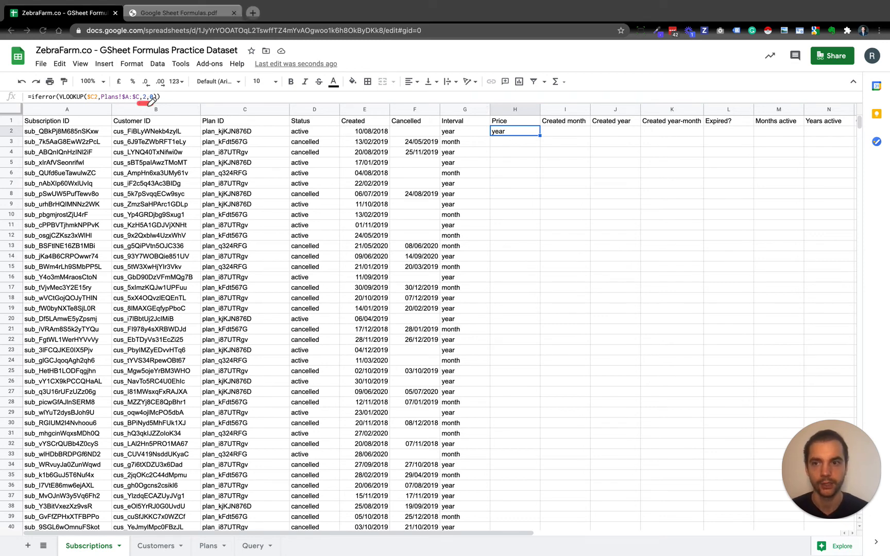
- Check the Price column's position in Plans, set H2's VLOOKUP index to 3, and accept the suggested auto-fill for the Price column
left_click(207, 547)
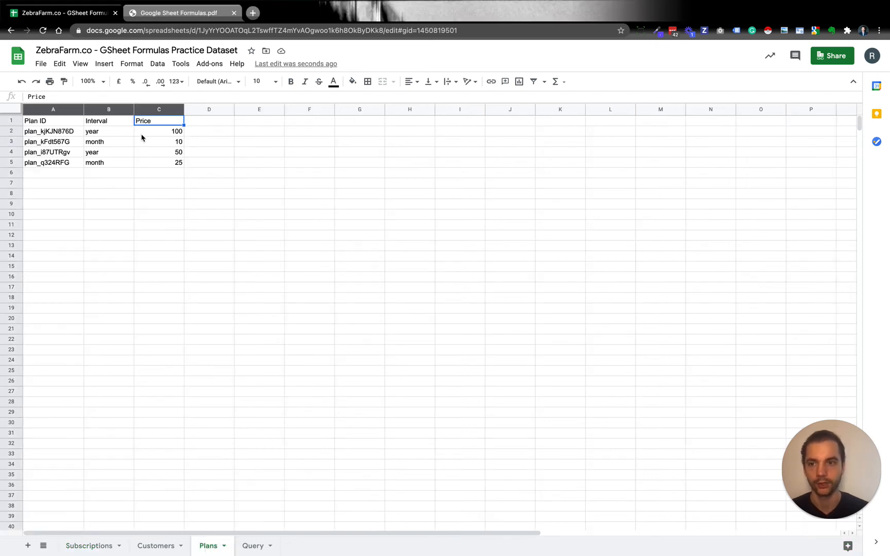
left_click_drag(133, 127, 154, 127)
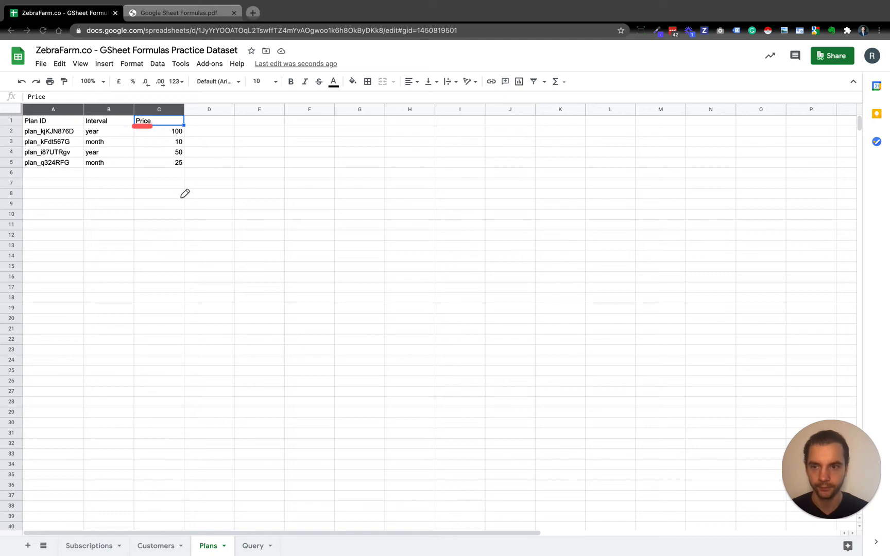
left_click(92, 547)
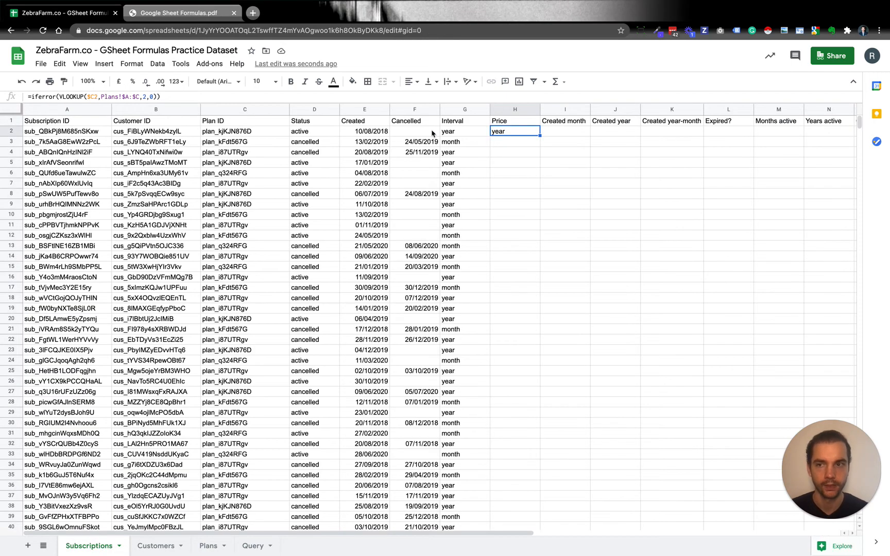
double_click(145, 96)
type("3")
key("Return")
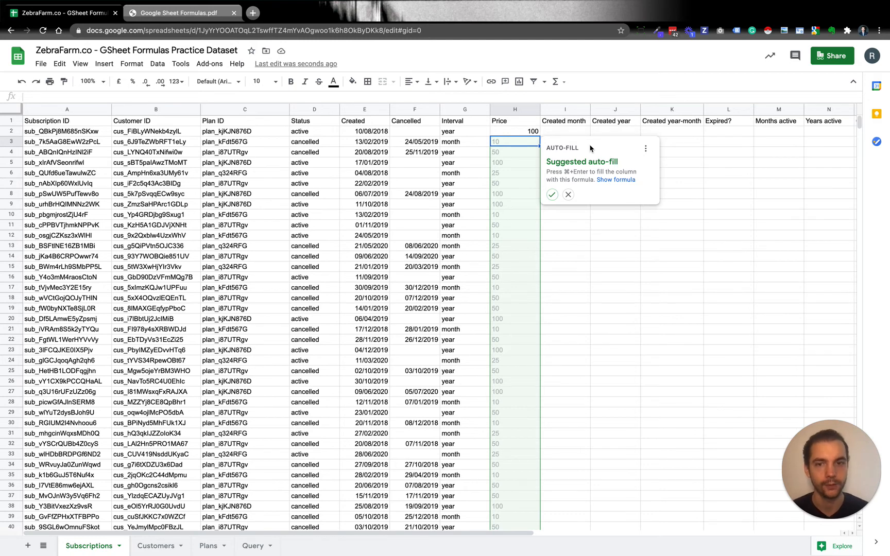
left_click(552, 195)
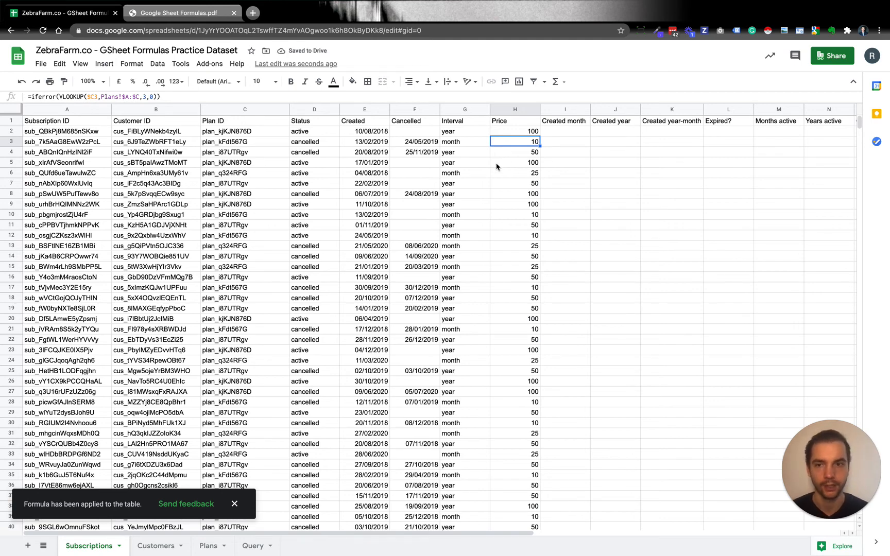
- Compare the filled prices with their plan IDs and examine where the Price and Interval data ends around row 10001
left_click(263, 162)
left_click(250, 153)
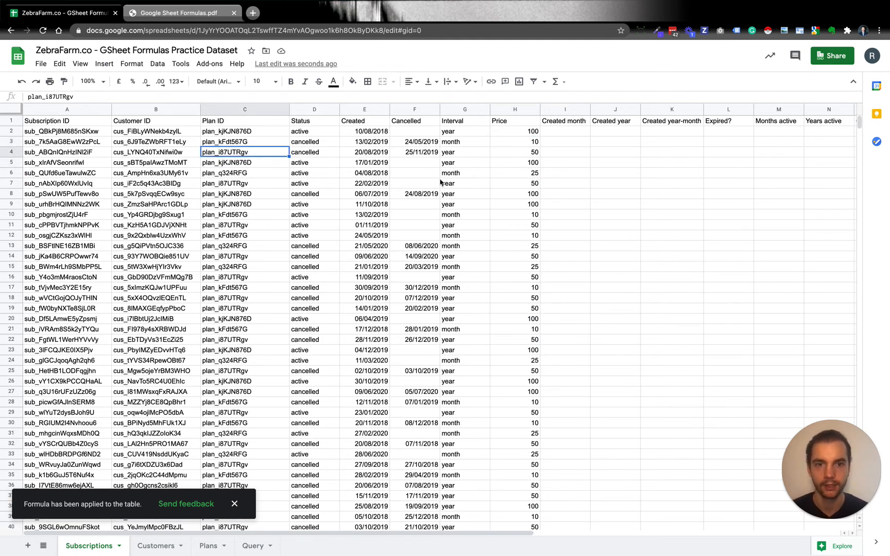
left_click(524, 155)
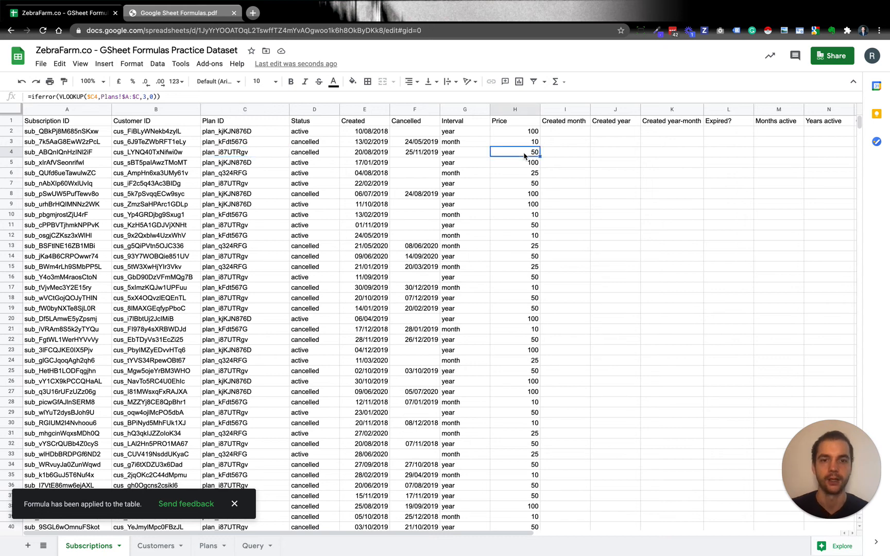
key("ctrl+Down")
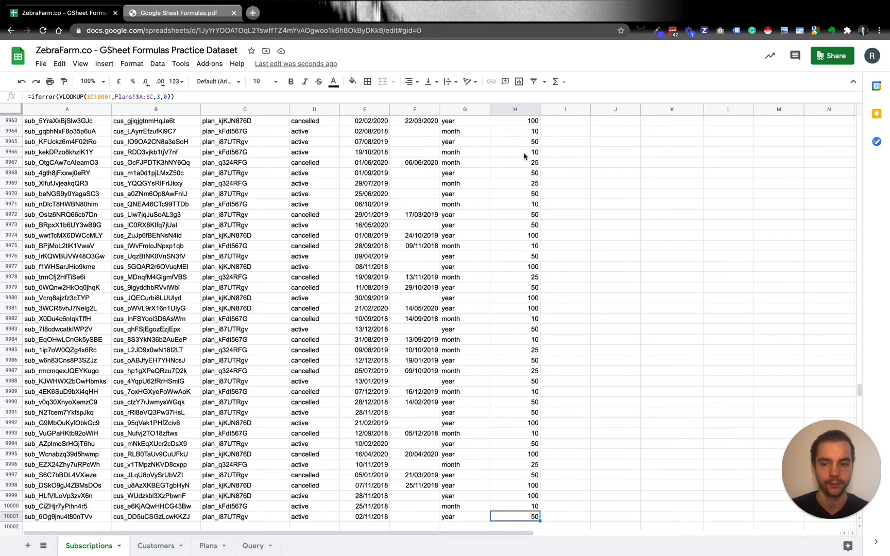
key("Down")
key("Up")
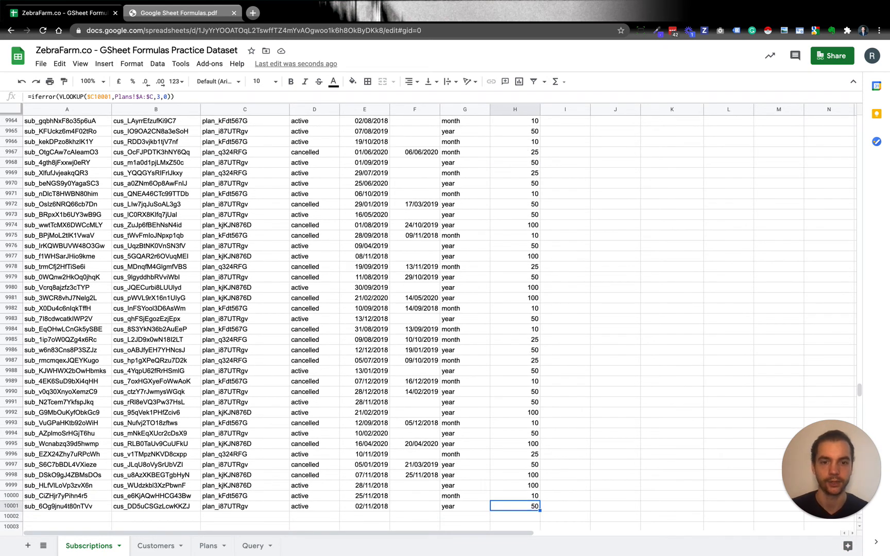
key("ctrl+Up")
key("Down")
key("ctrl+Down")
key("Left")
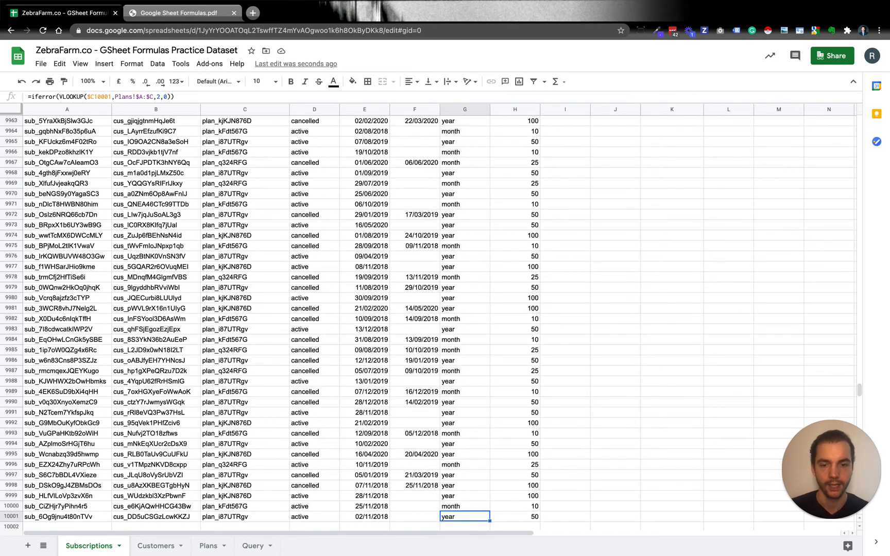
key("Down")
key("Right")
key("ctrl+Down")
key("ctrl+Up")
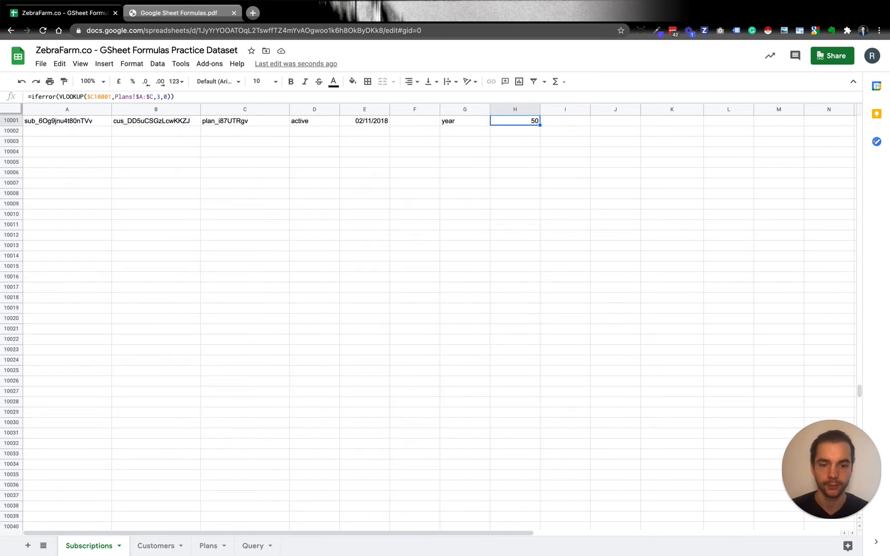
key("Down")
key("Down")
key("Down")
key("Up")
key("Up")
key("Up")
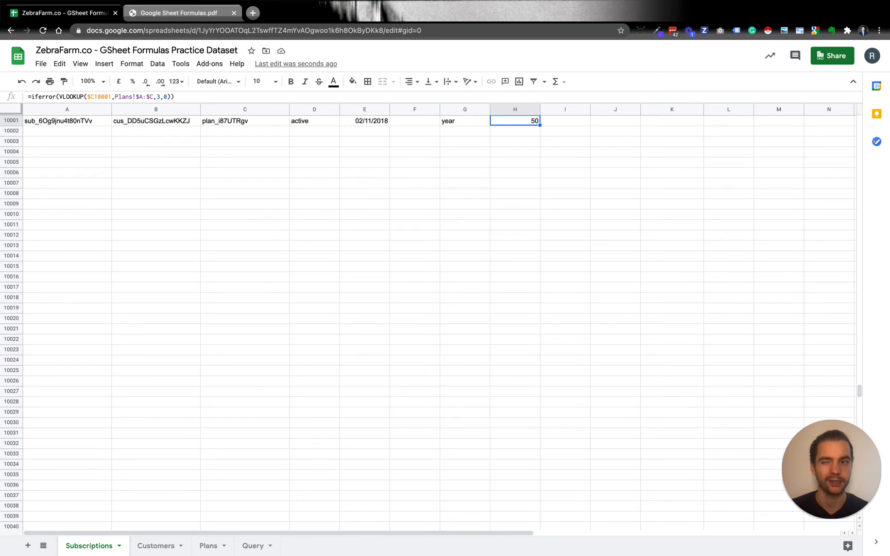
- Copy the Price formula from H10001 down through the blank rows to the end of the sheet
key("Left")
key("Up")
key("Down")
key("Right")
key("ctrl+c")
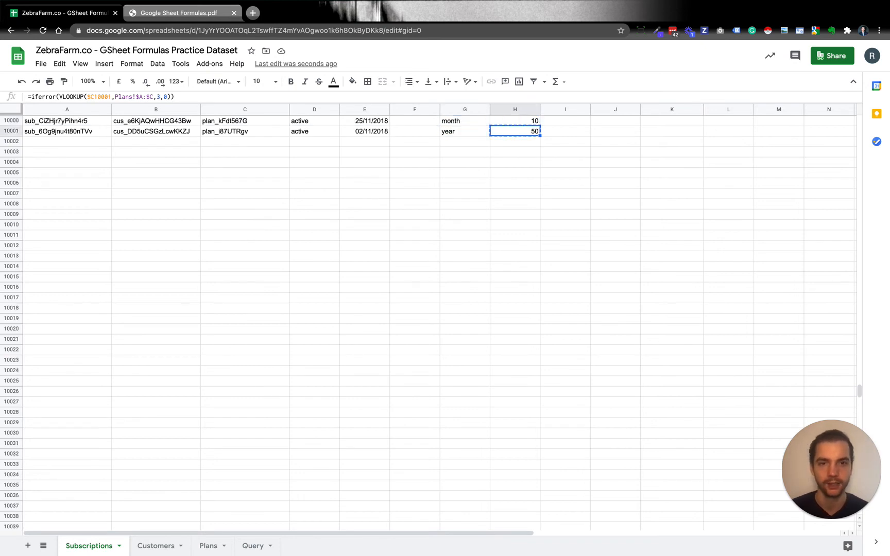
key("ctrl+shift+Down")
key("ctrl+v")
key("ctrl+shift+Up")
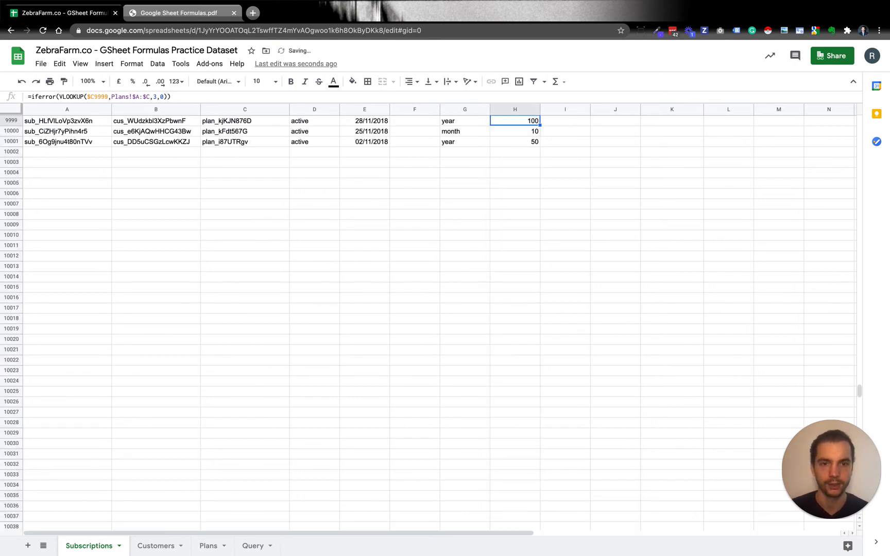
- Check the Price formulas in the blank rows below row 10001 and return to the Price header
left_click(131, 162)
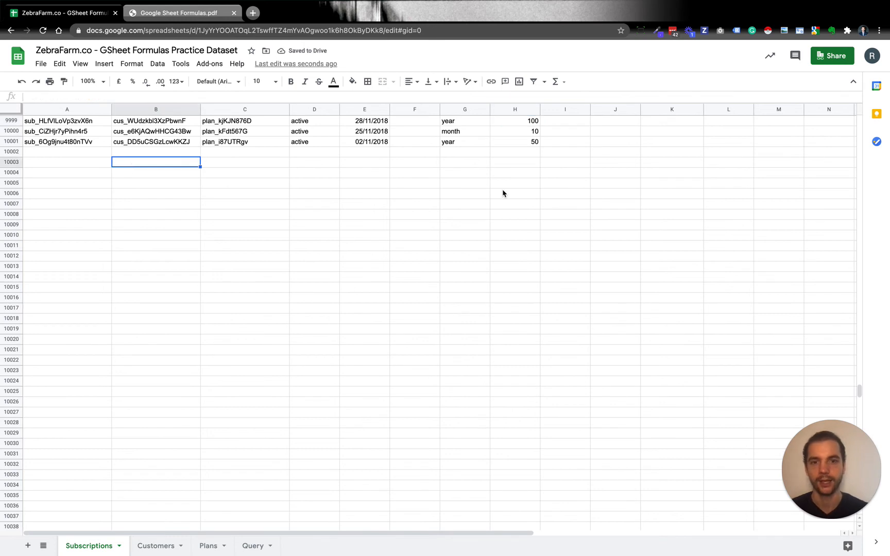
left_click(524, 196)
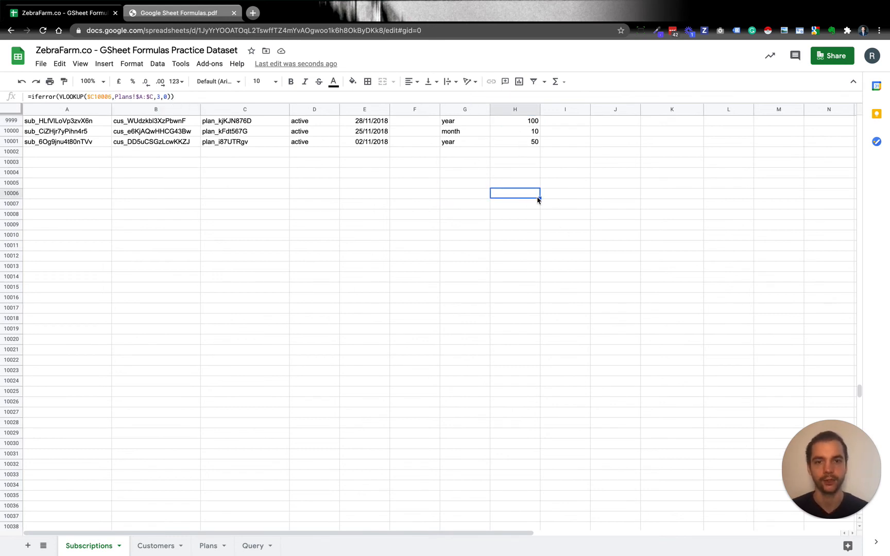
left_click(517, 175)
key("Up")
key("Up")
key("Up")
key("ctrl+Up")
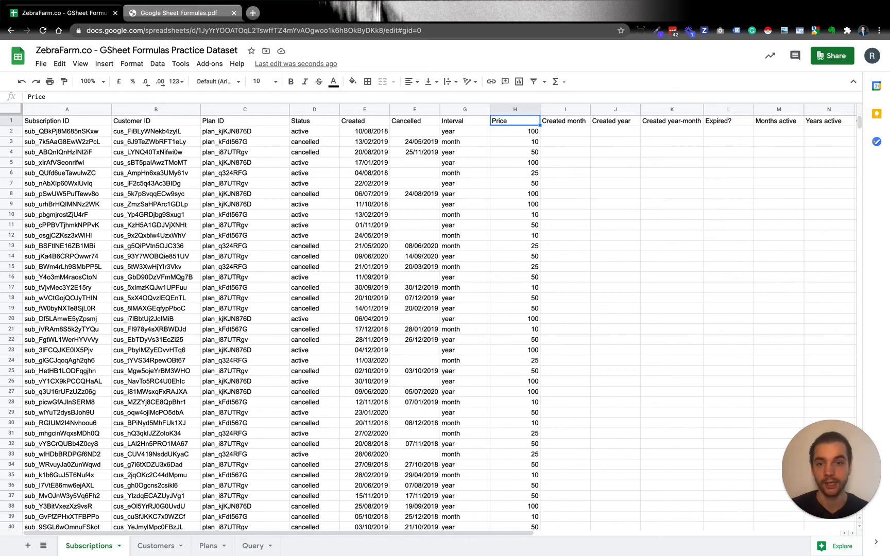
- Switch to the Google Sheet Formulas PDF and search it for the VLOOKUP entry, trying "vloop" and a shorter term
left_click(170, 13)
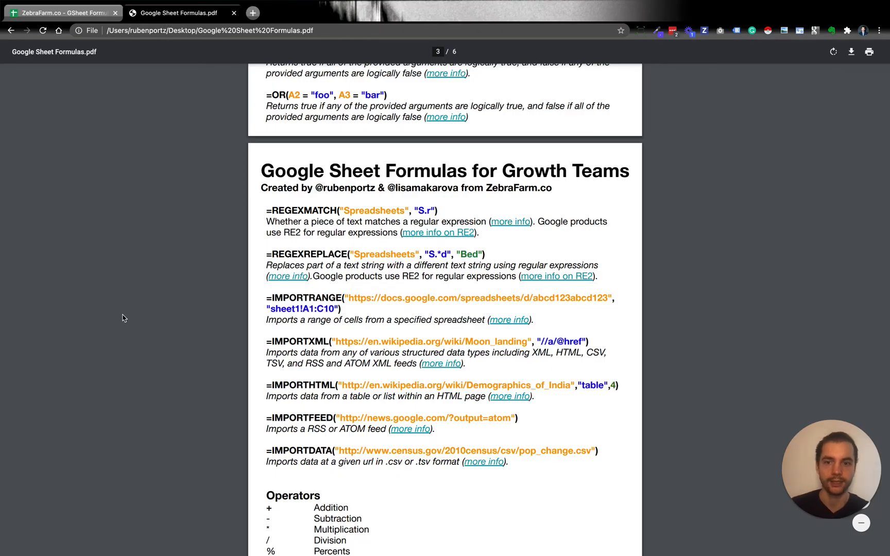
key("super+f")
type("vloop")
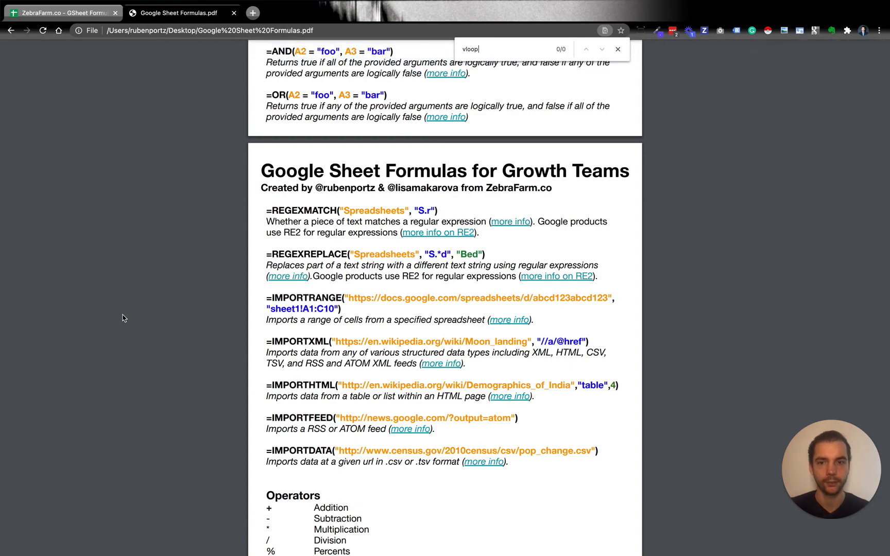
scroll(214, 361, "up", 5)
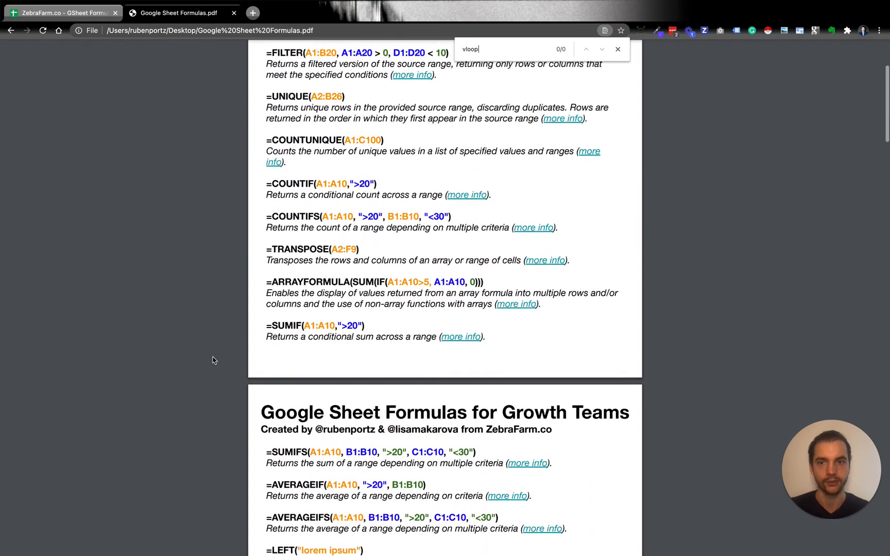
scroll(213, 360, "up", 5)
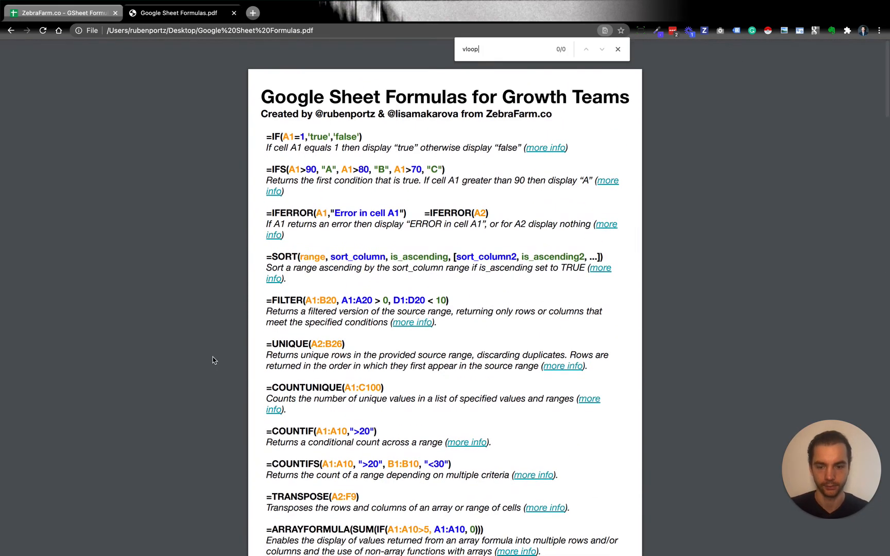
key("super+a")
type("v")
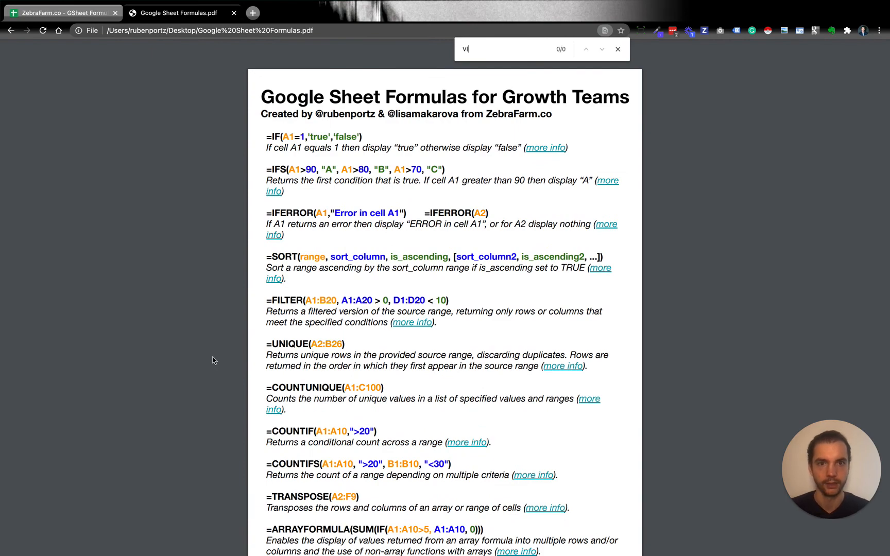
- Clear the search and look through the PDF's formula list for VLOOKUP, returning to the Price formula in H5 of the Subscriptions sheet
key("BackSpace")
scroll(214, 361, "down", 2)
scroll(214, 360, "down", 9)
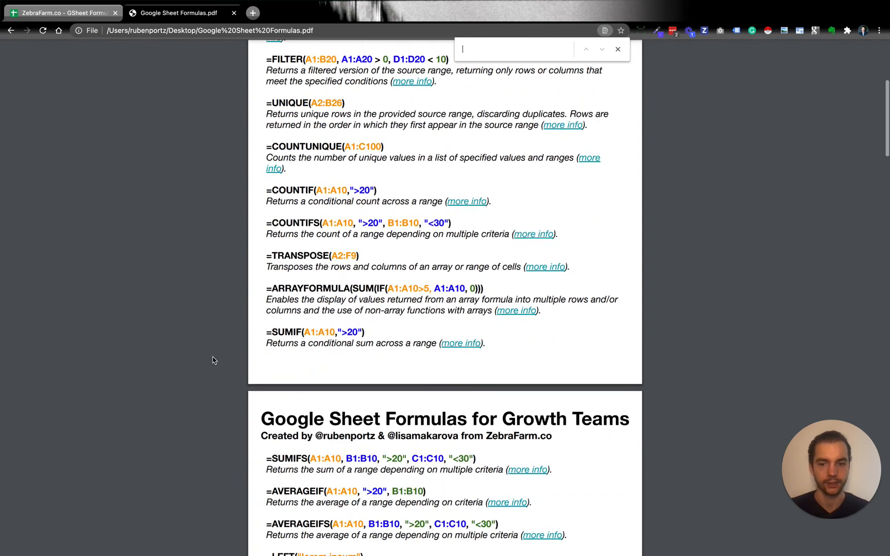
scroll(214, 360, "down", 4)
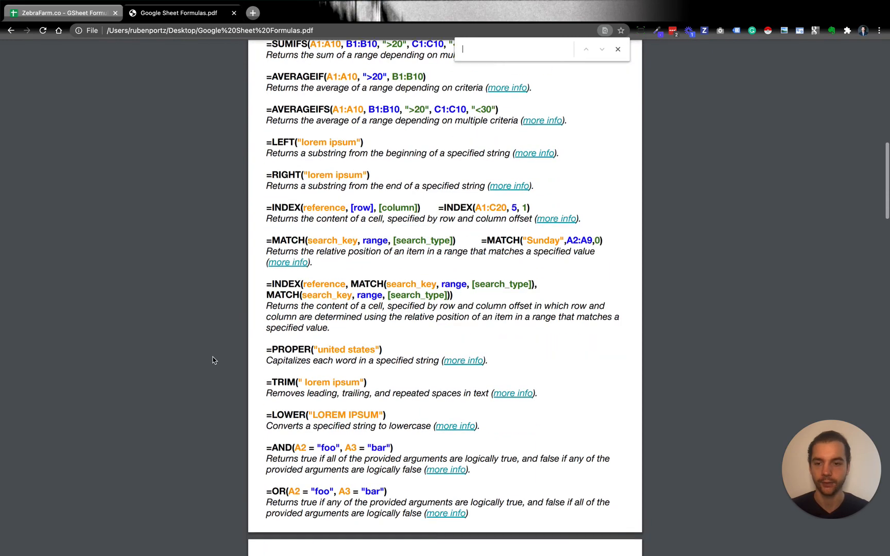
scroll(213, 361, "down", 3)
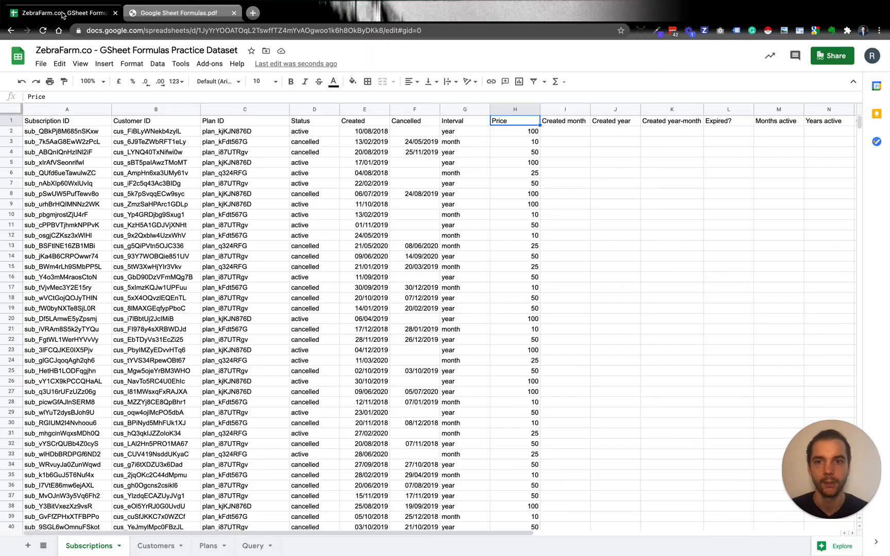
left_click(64, 13)
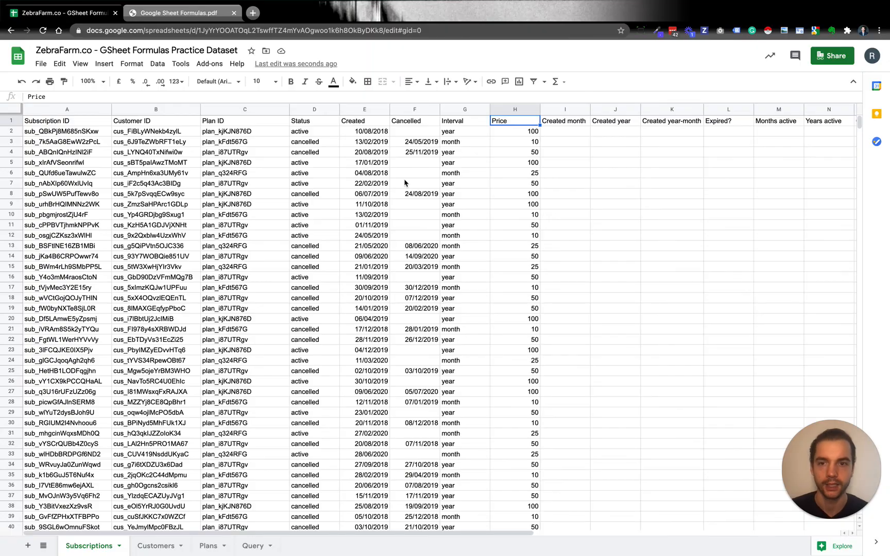
left_click(538, 164)
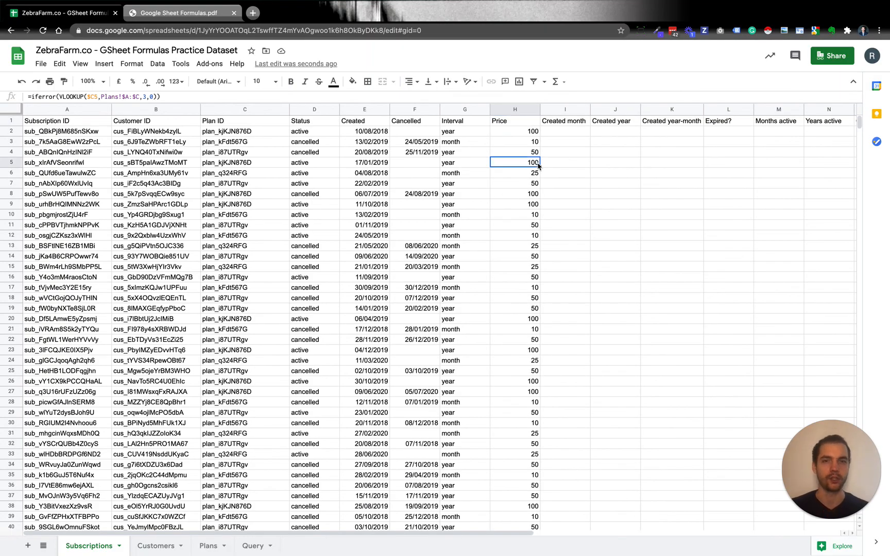